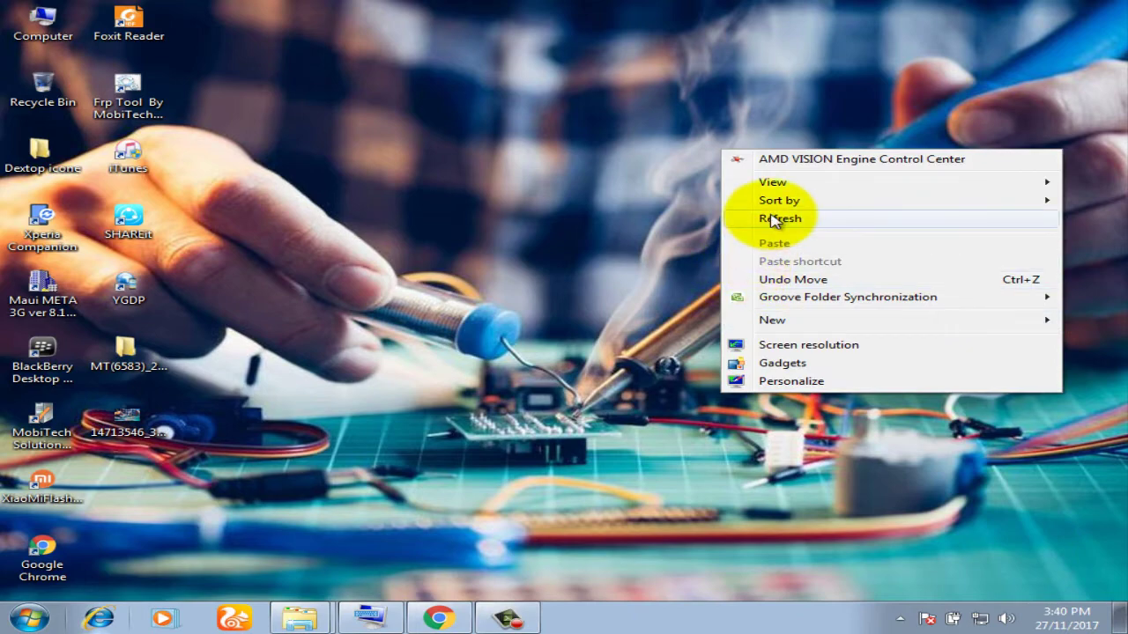
Refresh the desktop and bring up the RUFUS folder to look at the rufus-2.18 application.
click(766, 220)
mouse_move(293, 624)
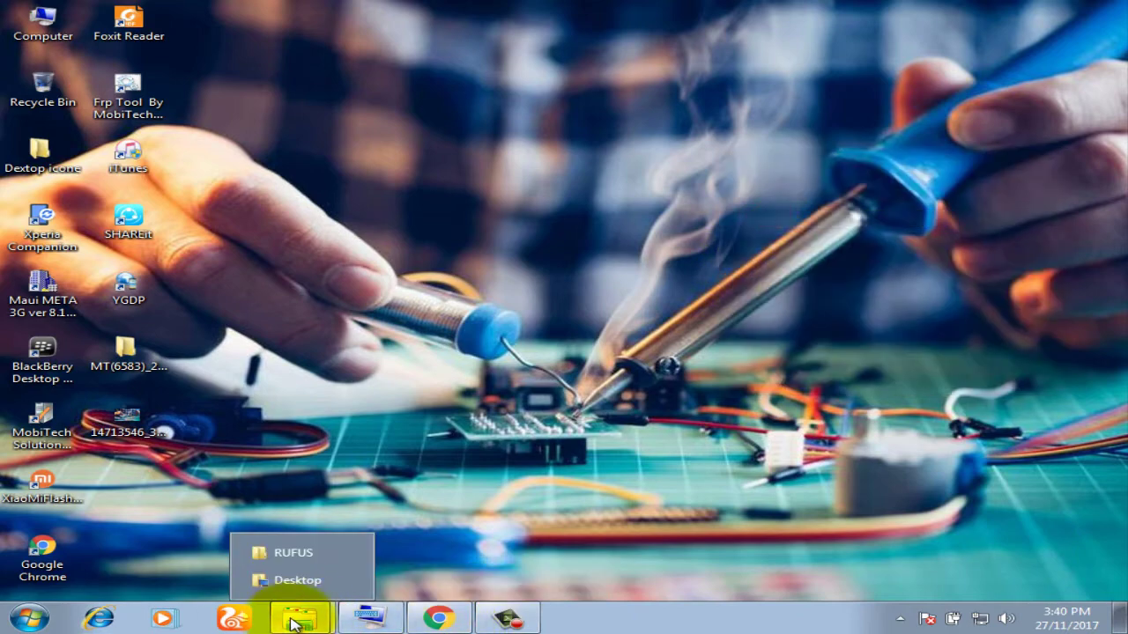
click(307, 553)
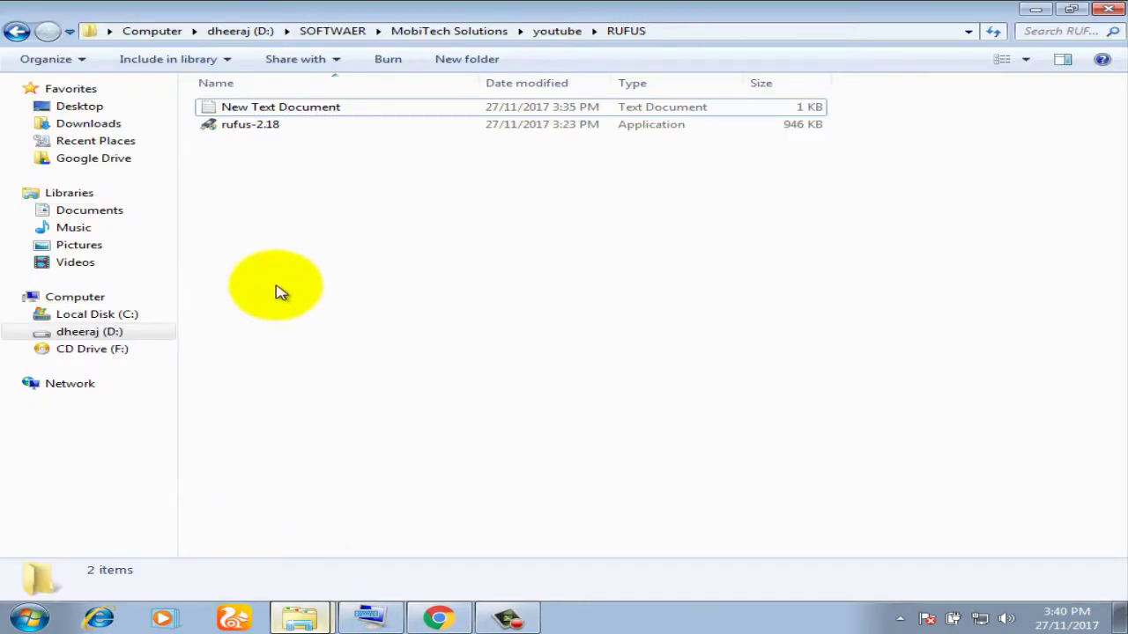
click(267, 128)
click(317, 208)
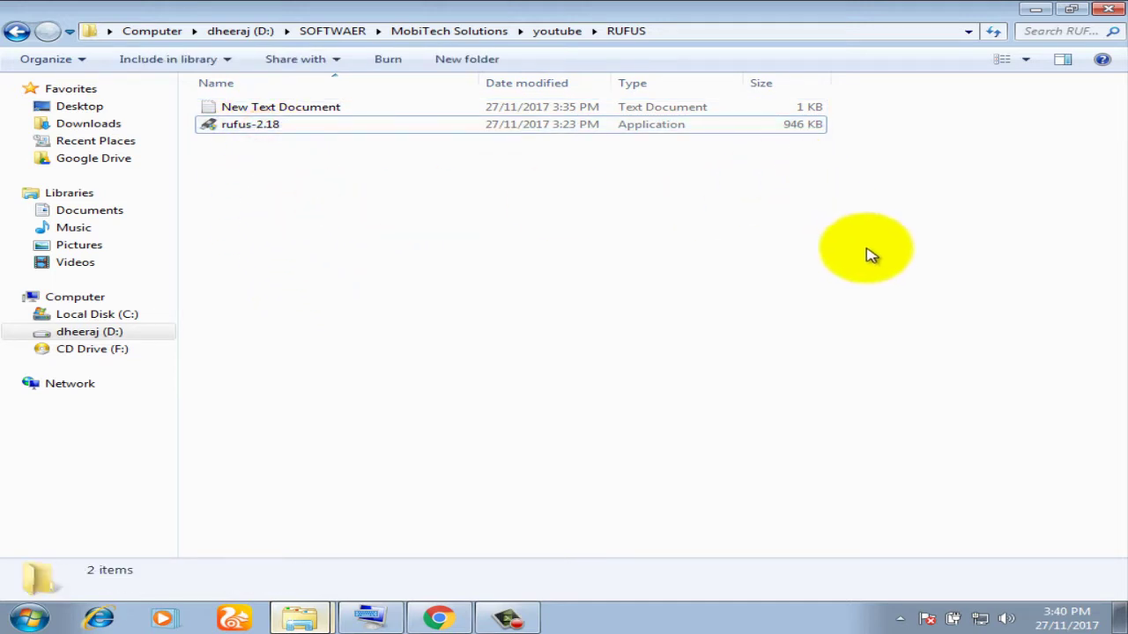
Open the Computer drive list, refresh it, and look inside the CD_ROM (G:) removable drive.
click(28, 618)
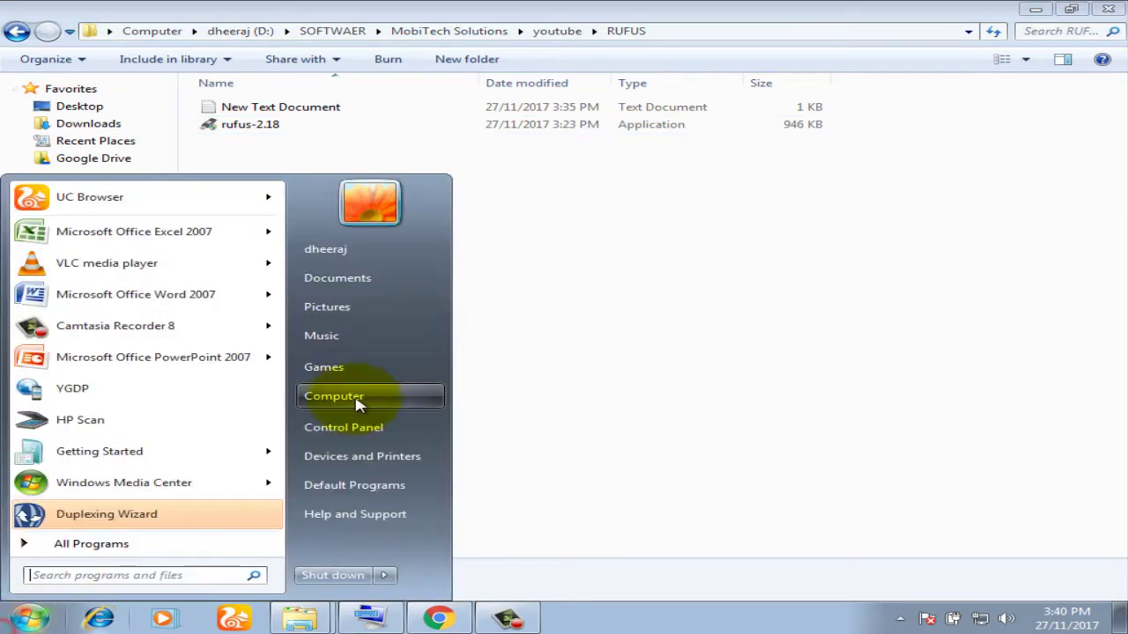
click(334, 396)
click(1002, 141)
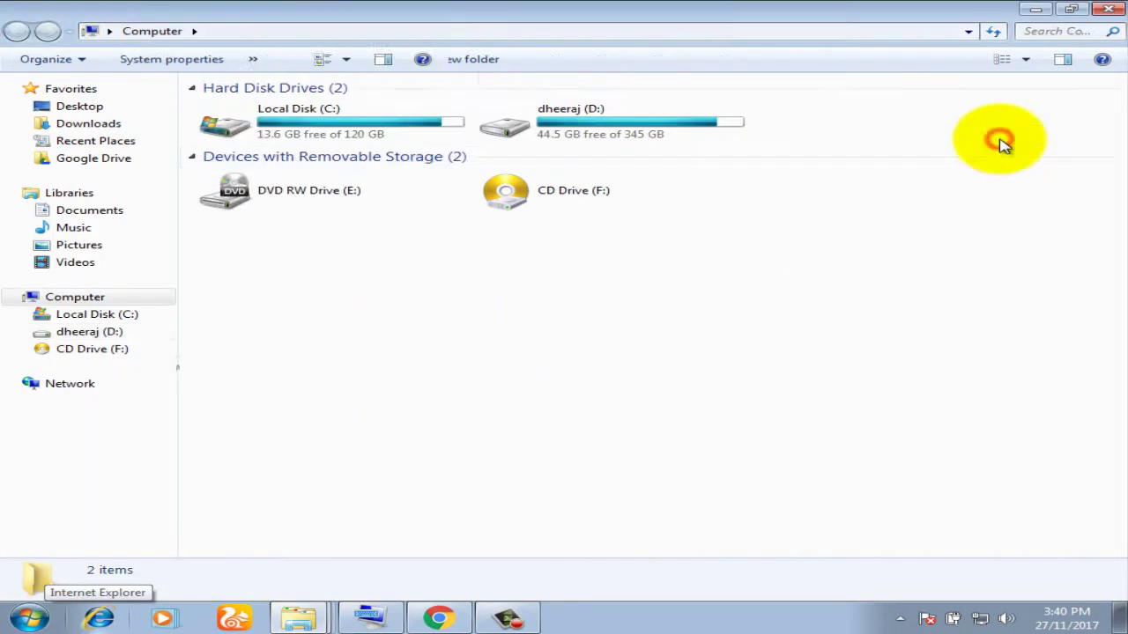
click(677, 285)
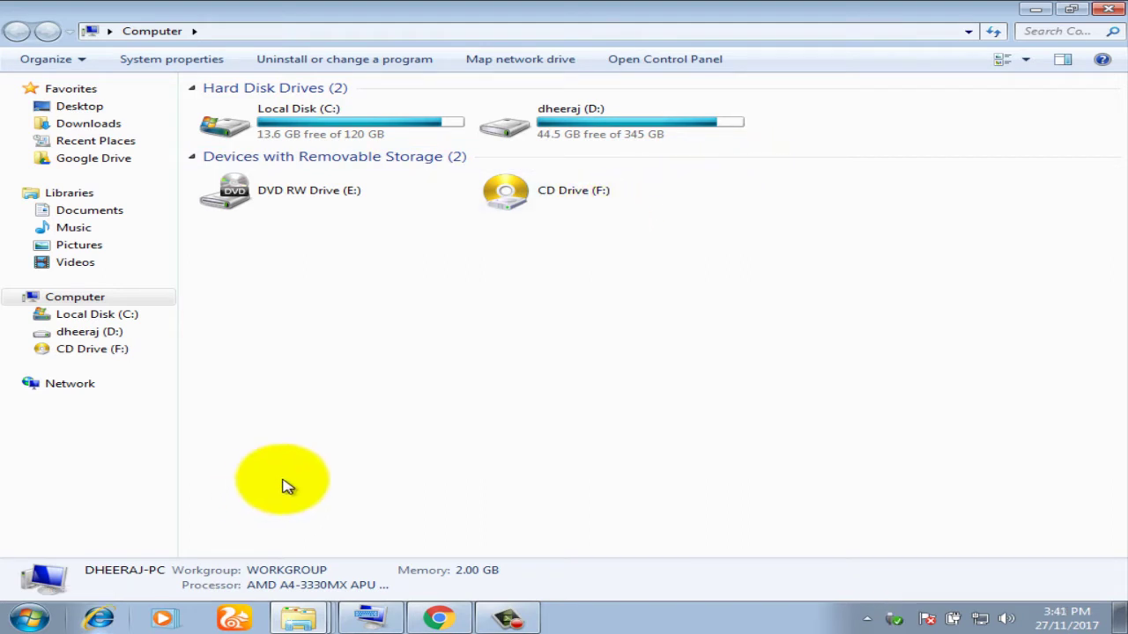
right_click(675, 366)
click(702, 428)
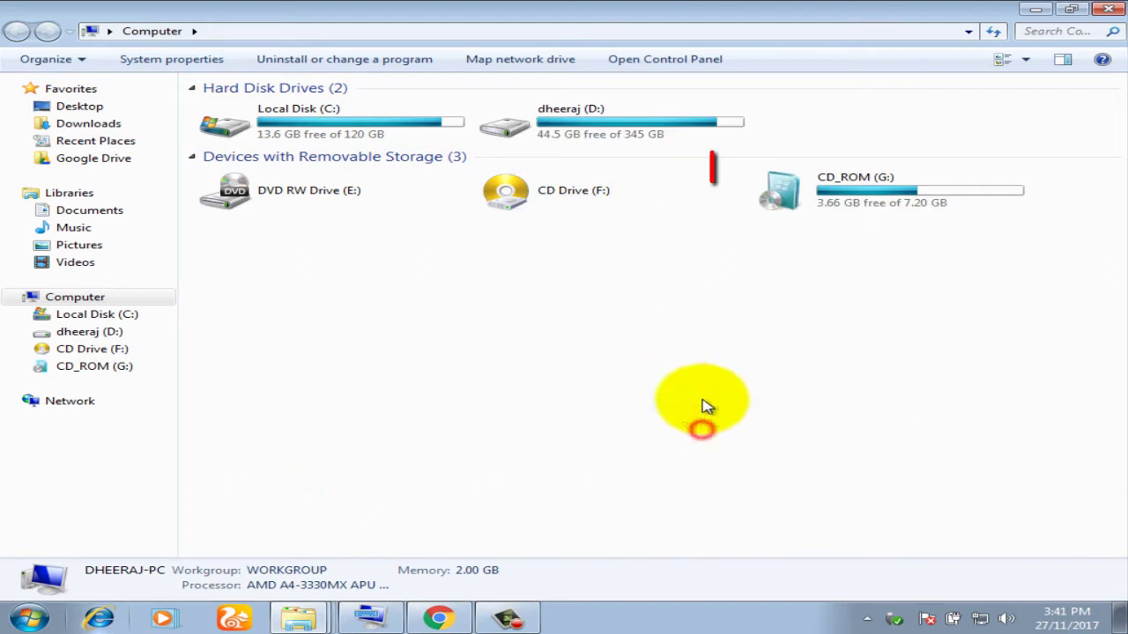
double_click(860, 212)
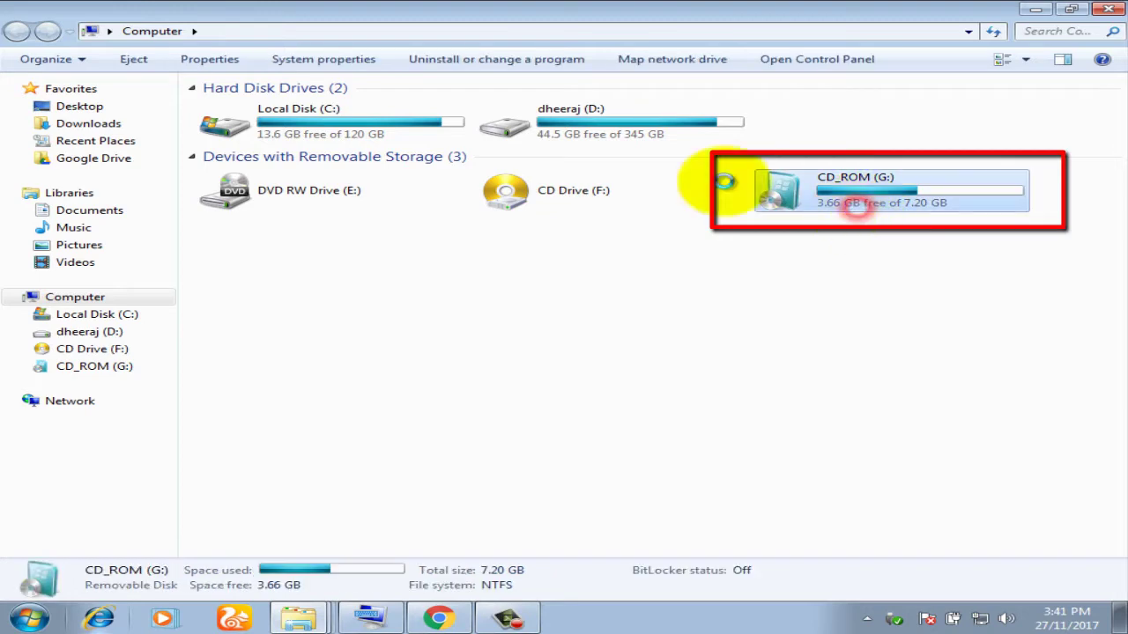
click(21, 36)
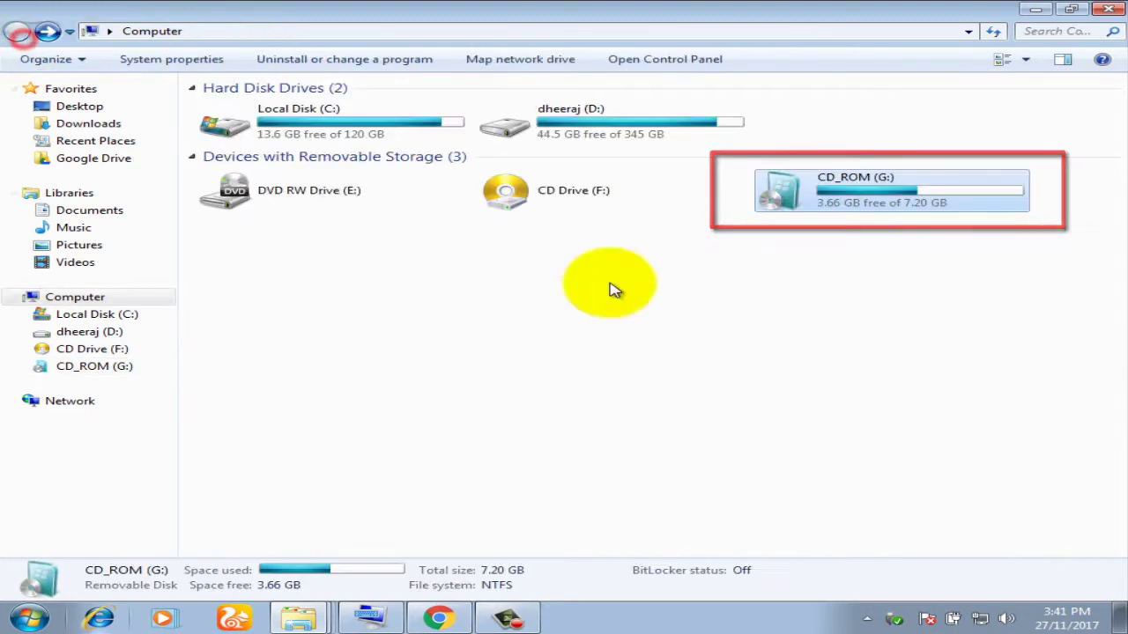
Quick-format the CD_ROM (G:) drive with the restored device defaults, then refresh the drive list.
right_click(831, 206)
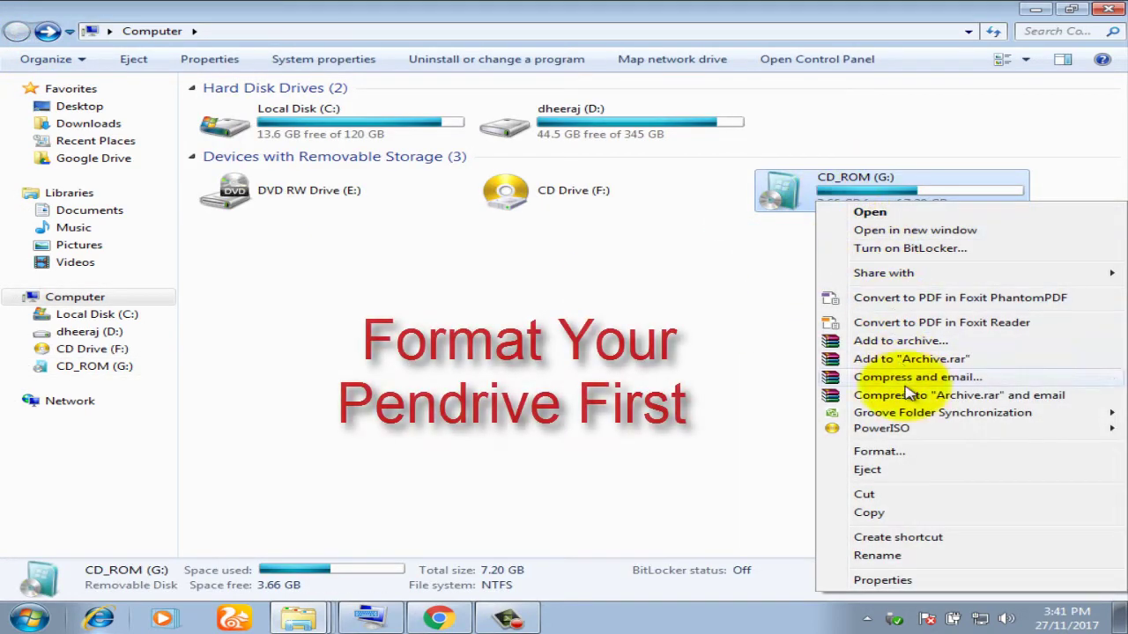
click(900, 453)
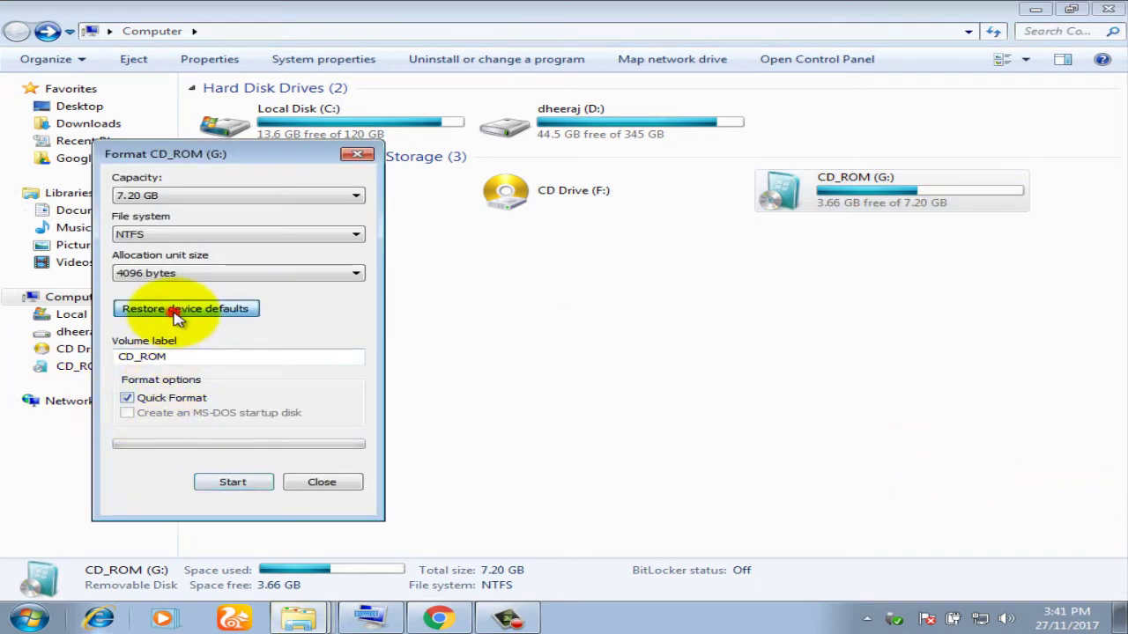
click(176, 310)
click(231, 481)
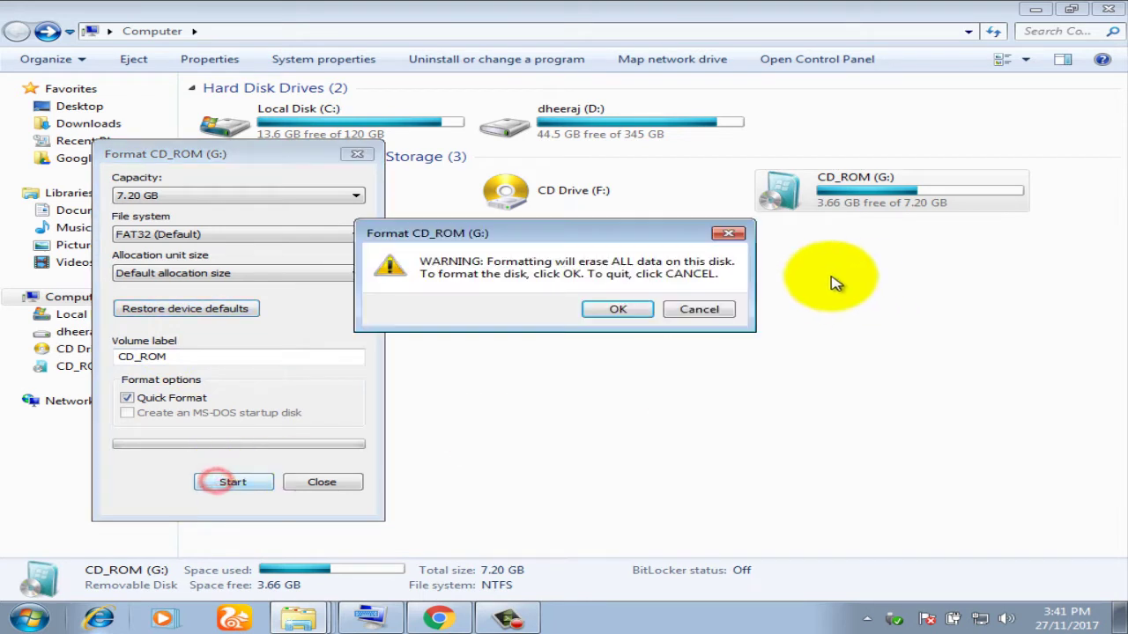
click(618, 309)
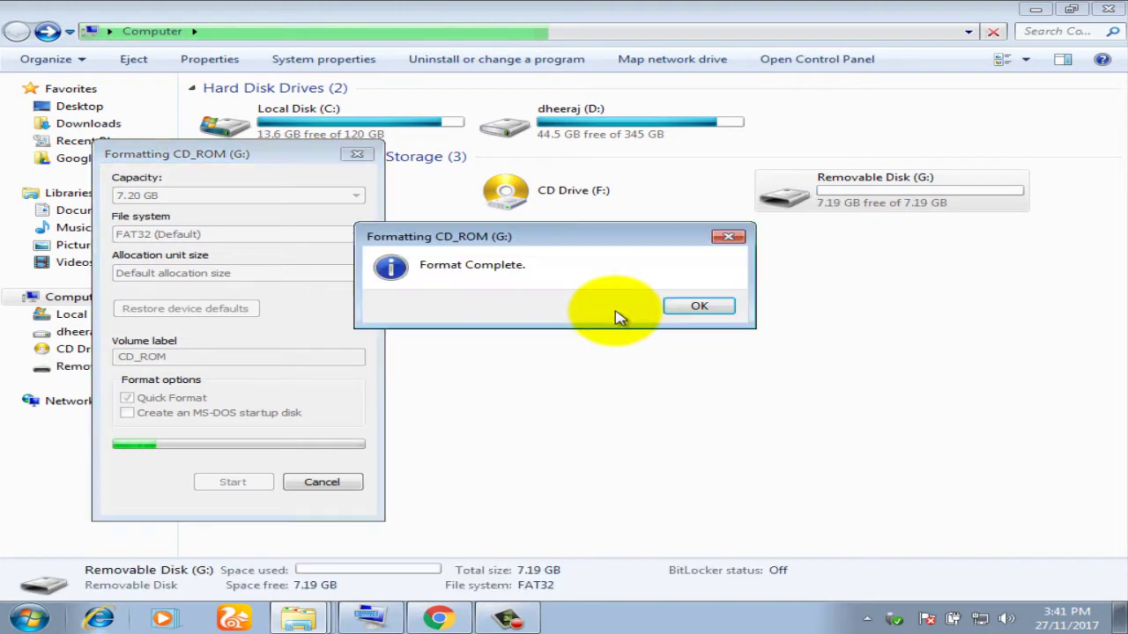
click(687, 305)
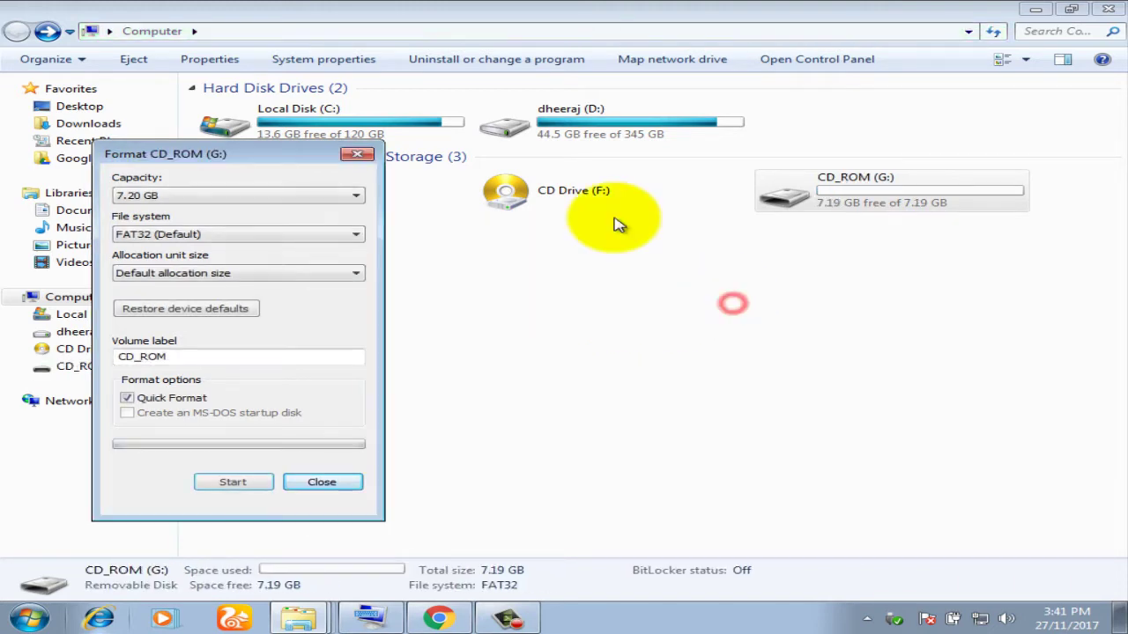
click(357, 154)
right_click(464, 311)
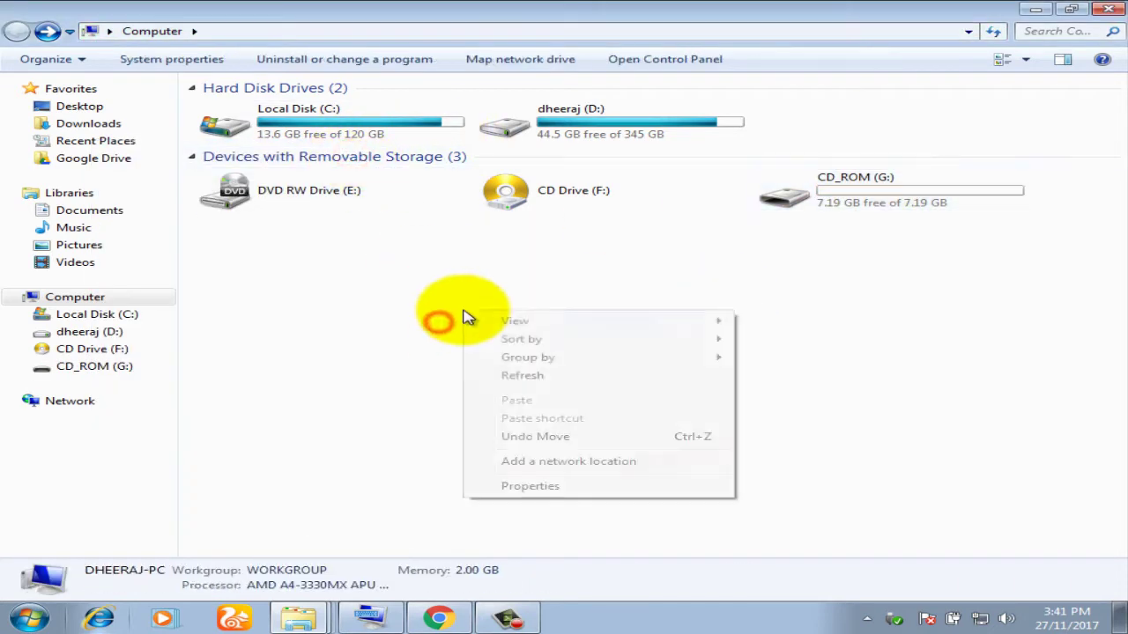
click(519, 377)
Return to the RUFUS folder, refresh it, and launch the rufus-2.18 application.
mouse_move(380, 624)
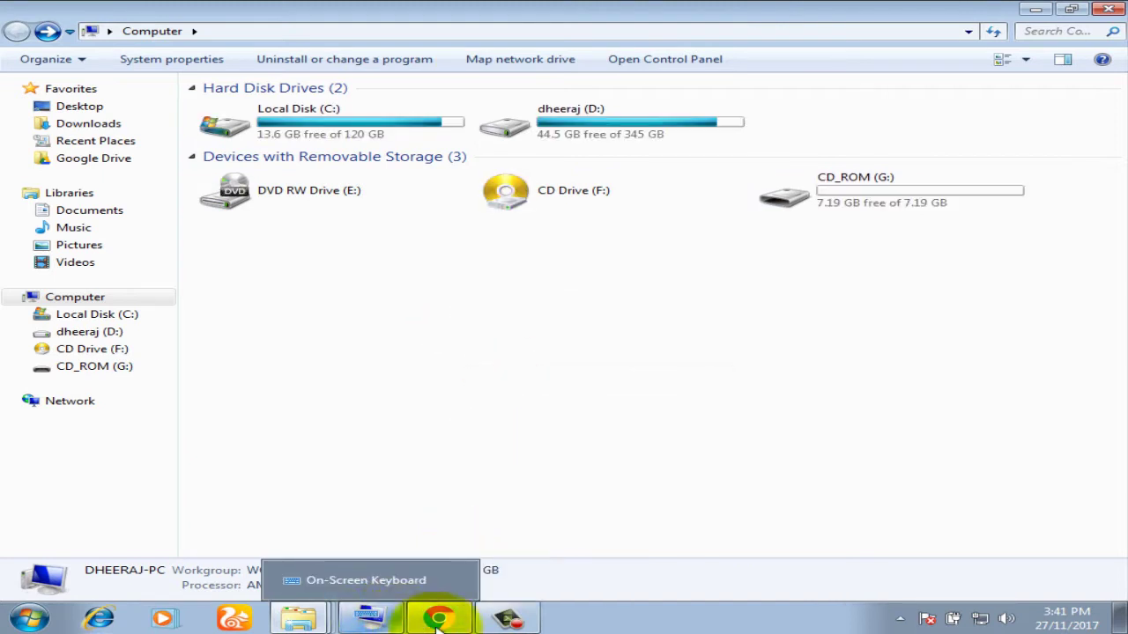
mouse_move(297, 624)
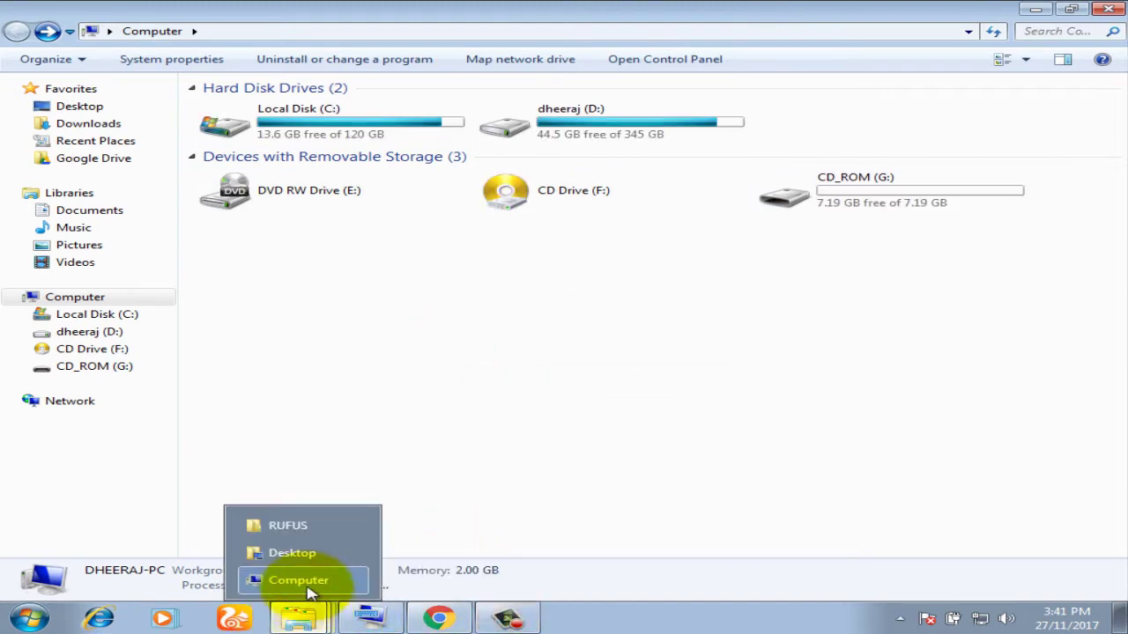
click(290, 525)
right_click(482, 249)
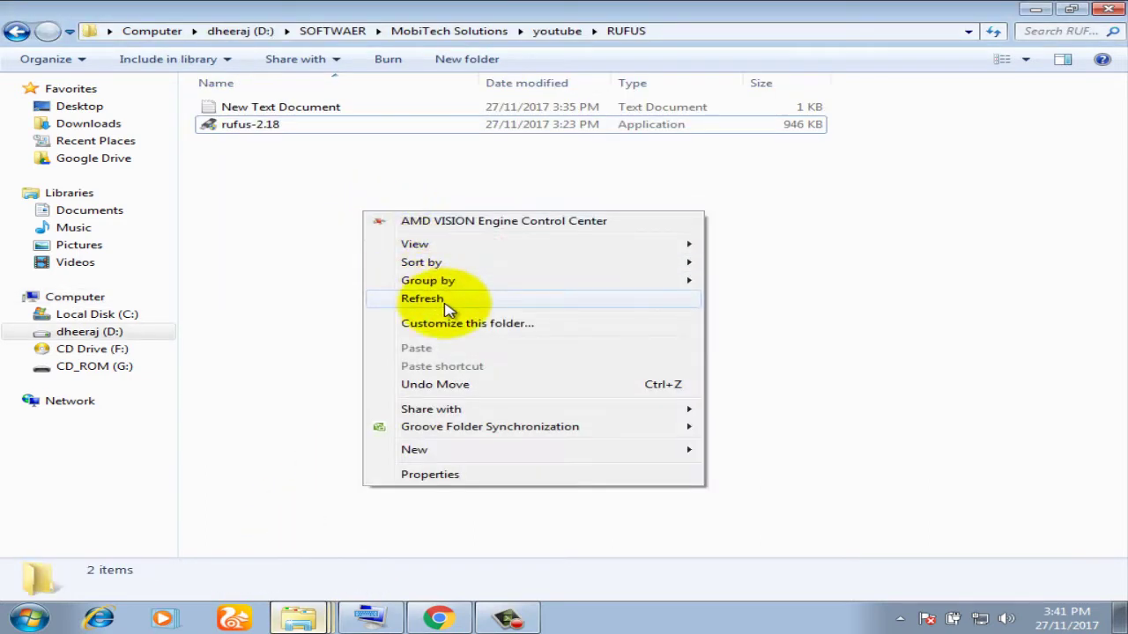
click(445, 300)
click(229, 125)
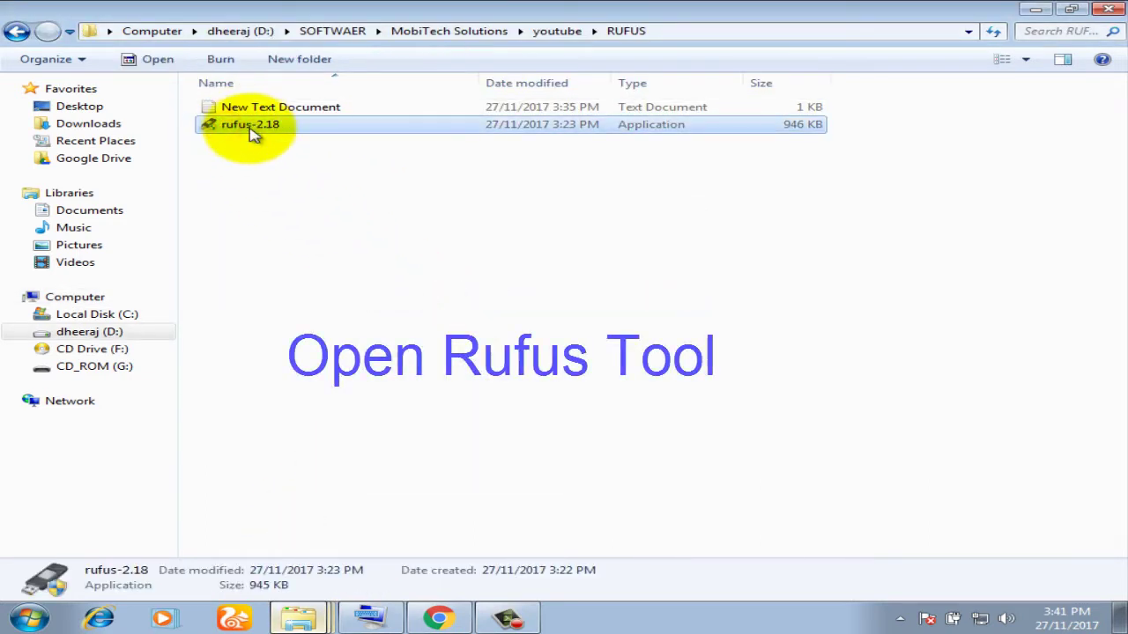
right_click(251, 125)
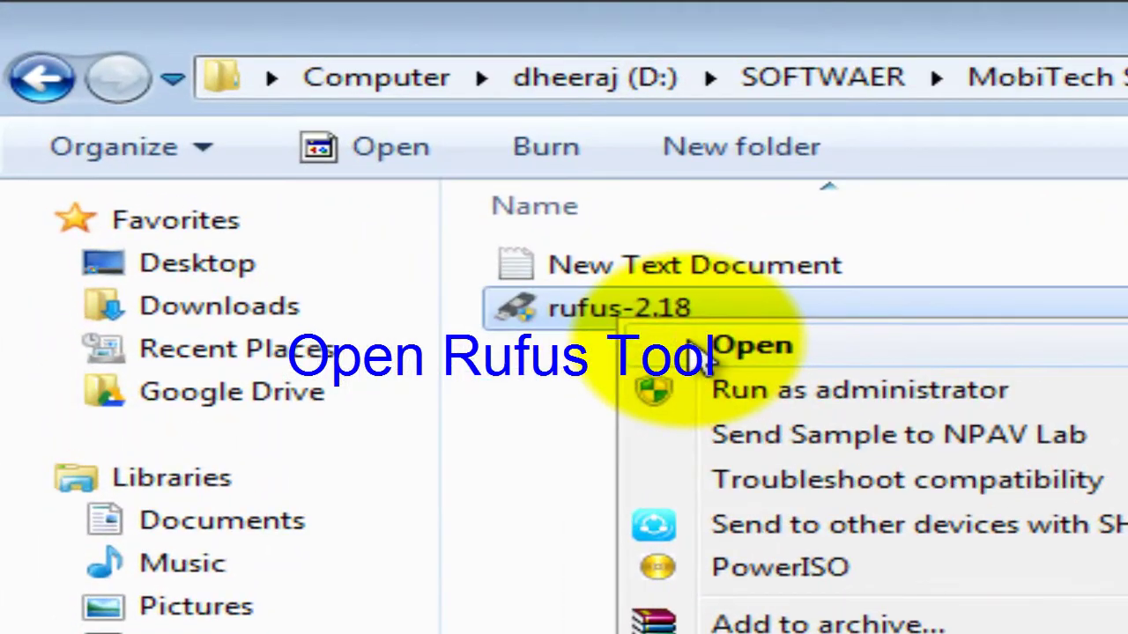
click(282, 141)
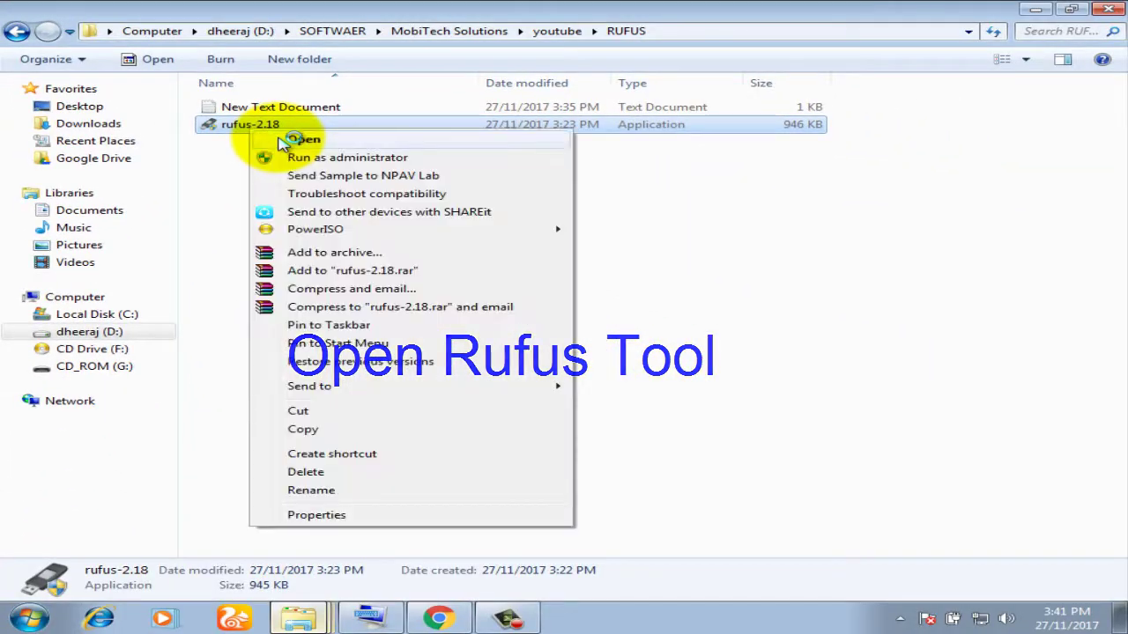
click(282, 142)
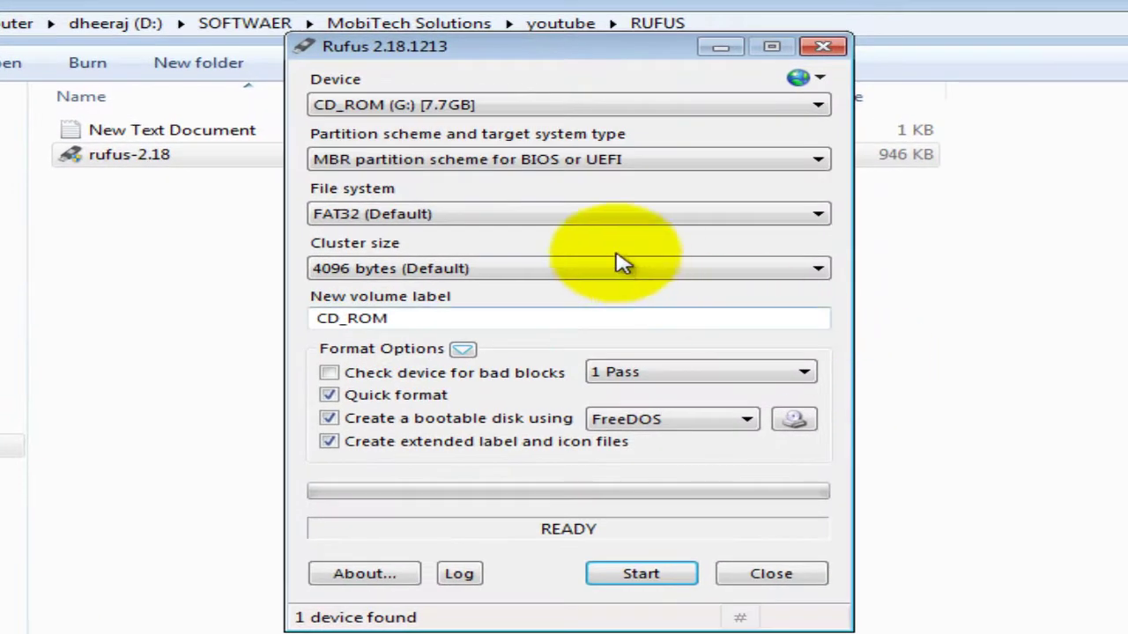
Review the device, partition scheme, file system and cluster size choices for the bootable drive.
click(444, 106)
click(445, 118)
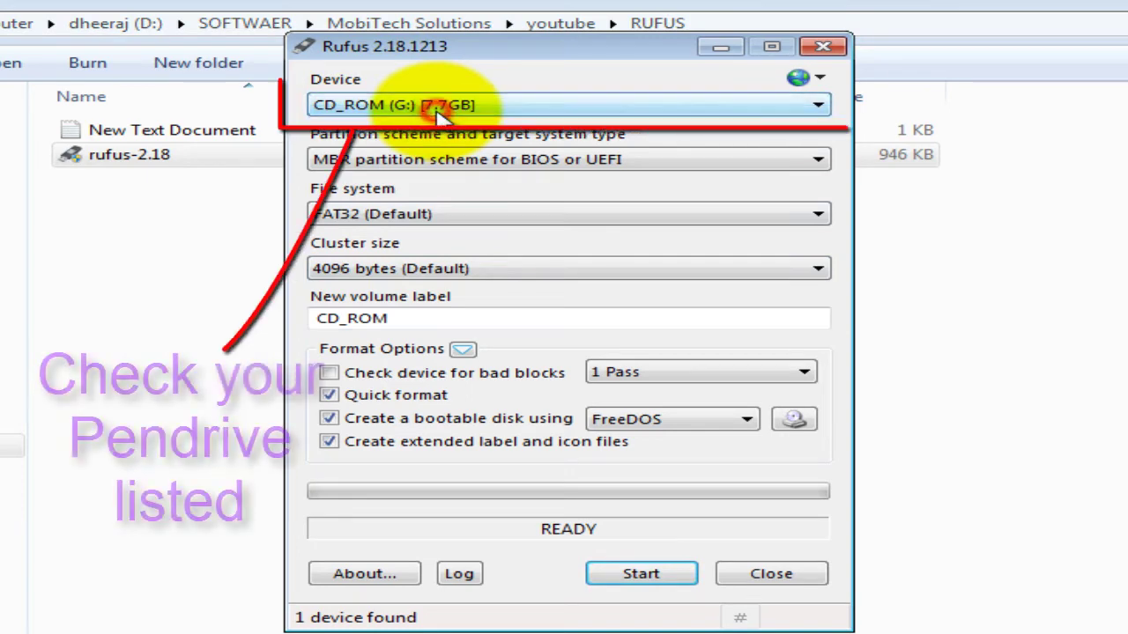
click(411, 168)
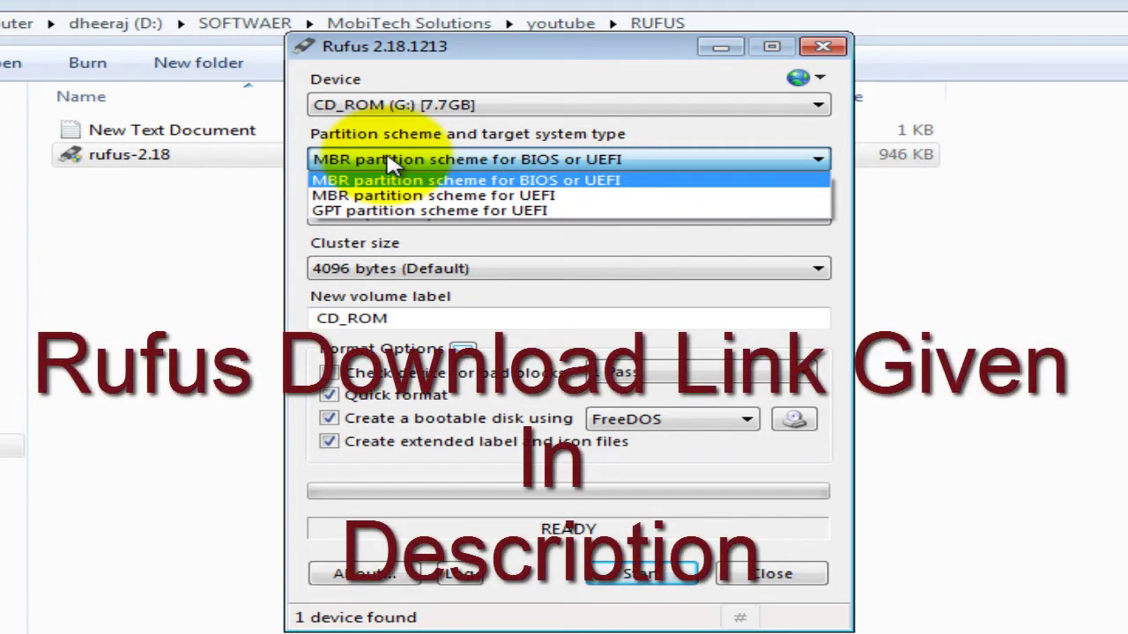
click(391, 161)
click(439, 214)
click(439, 215)
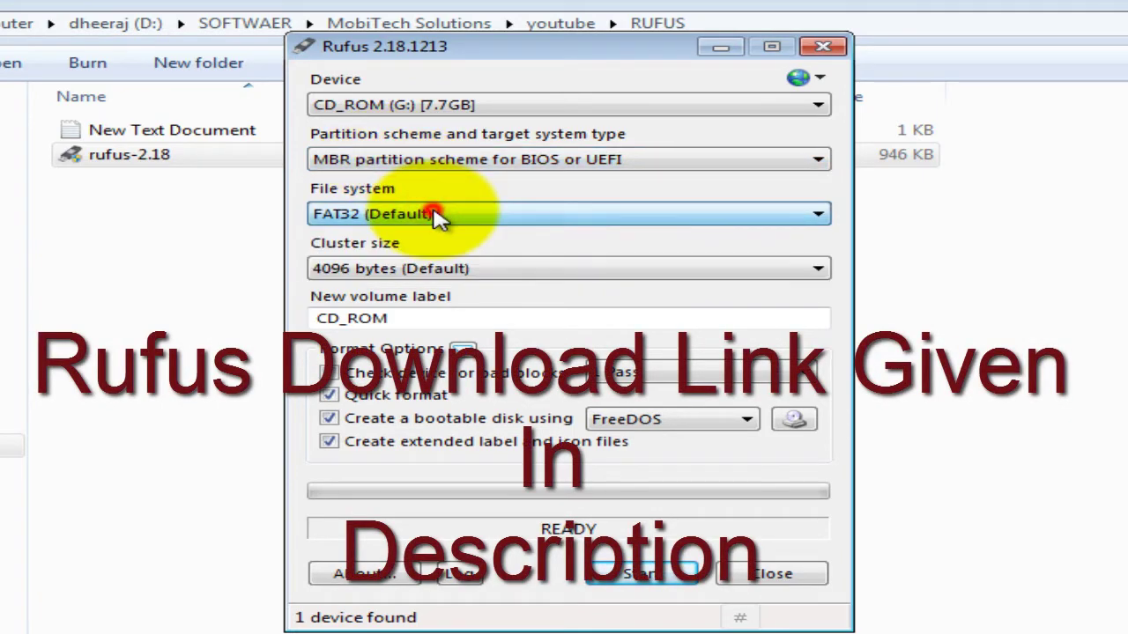
click(438, 214)
click(439, 214)
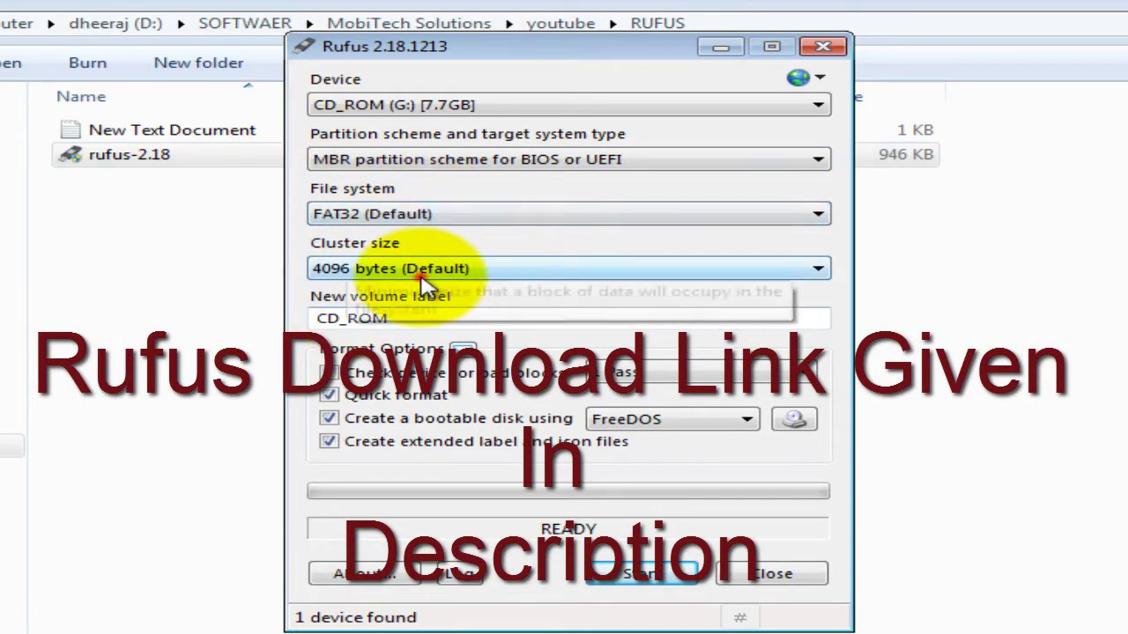
click(423, 269)
click(440, 304)
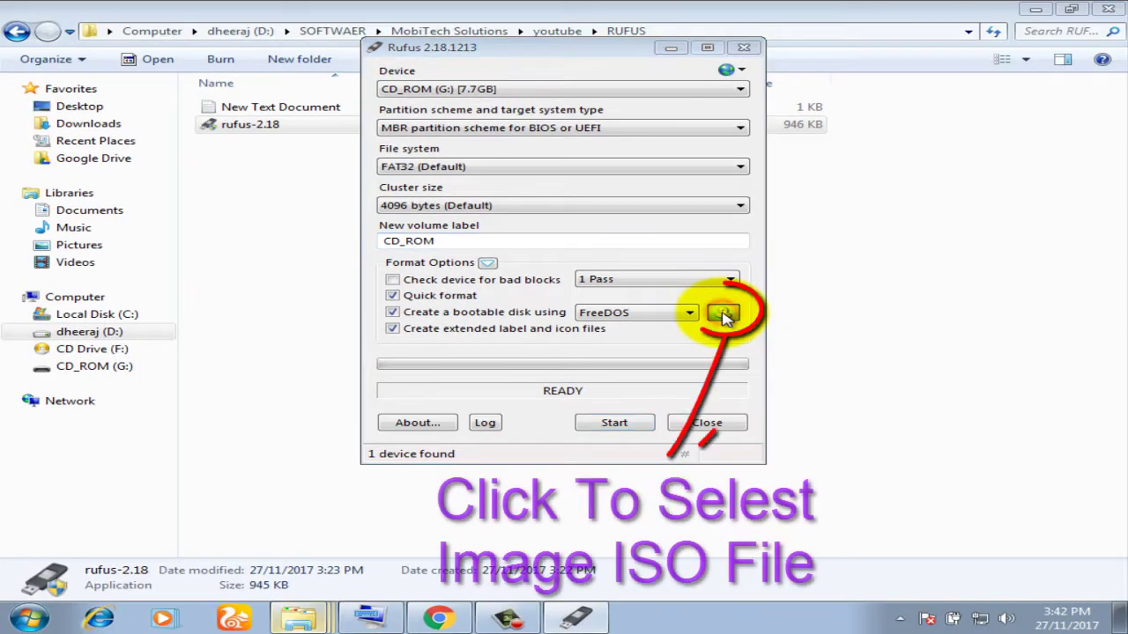
Start choosing an ISO image for the bootable disk and browse to the SOFTWAER > windows folder on drive D:.
click(724, 315)
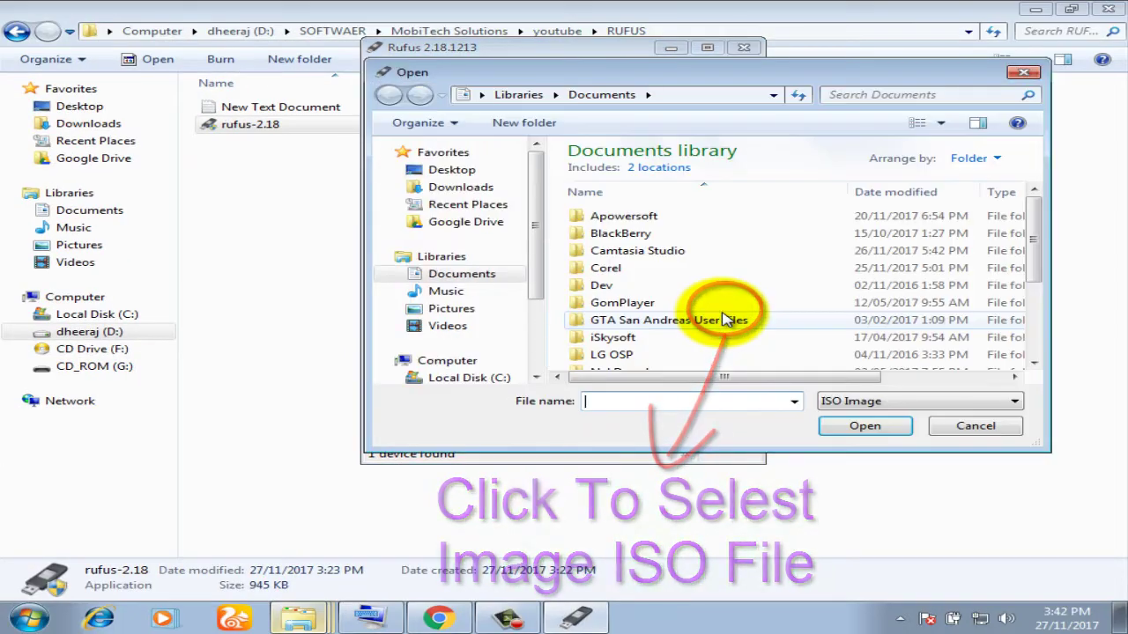
drag(535, 233, 516, 290)
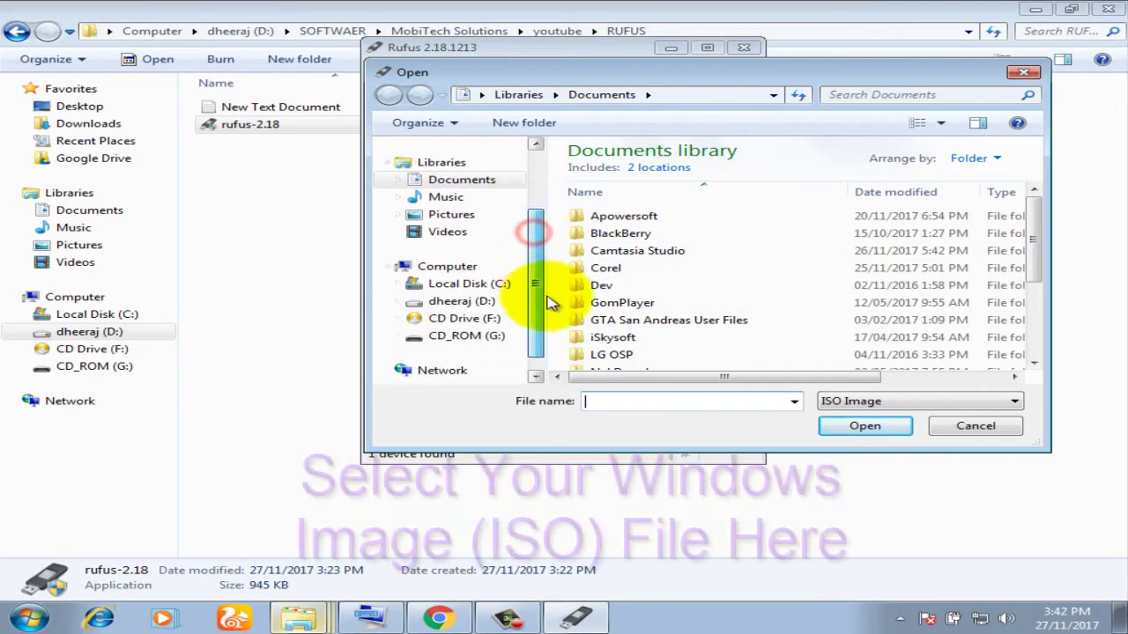
click(485, 307)
scroll(665, 322, down, 5)
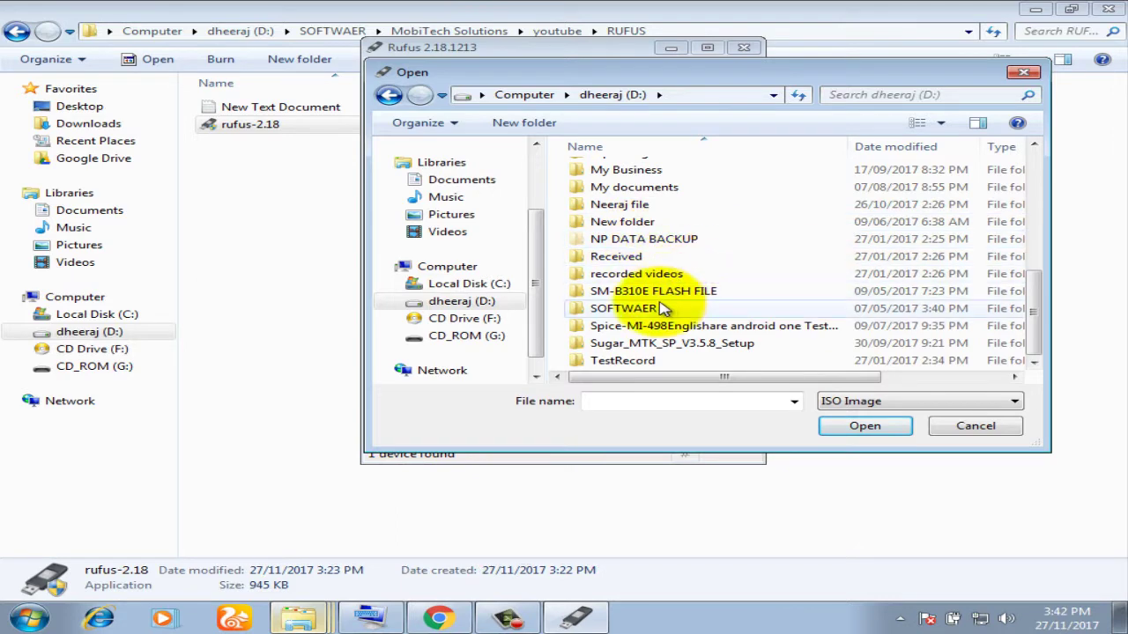
double_click(663, 308)
scroll(655, 264, down, 5)
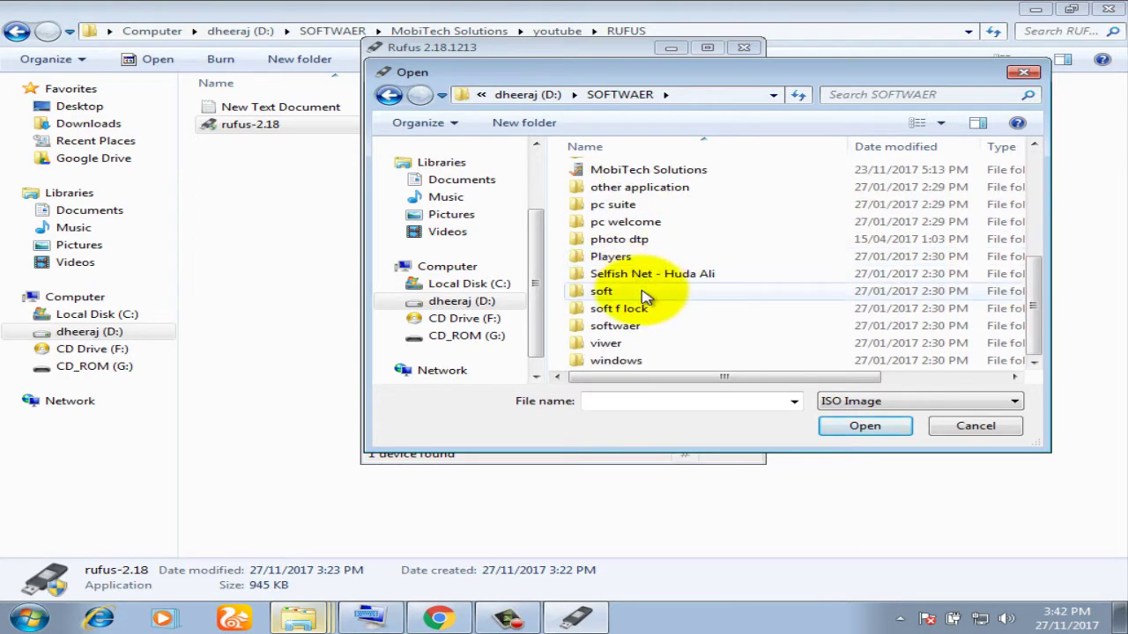
double_click(650, 359)
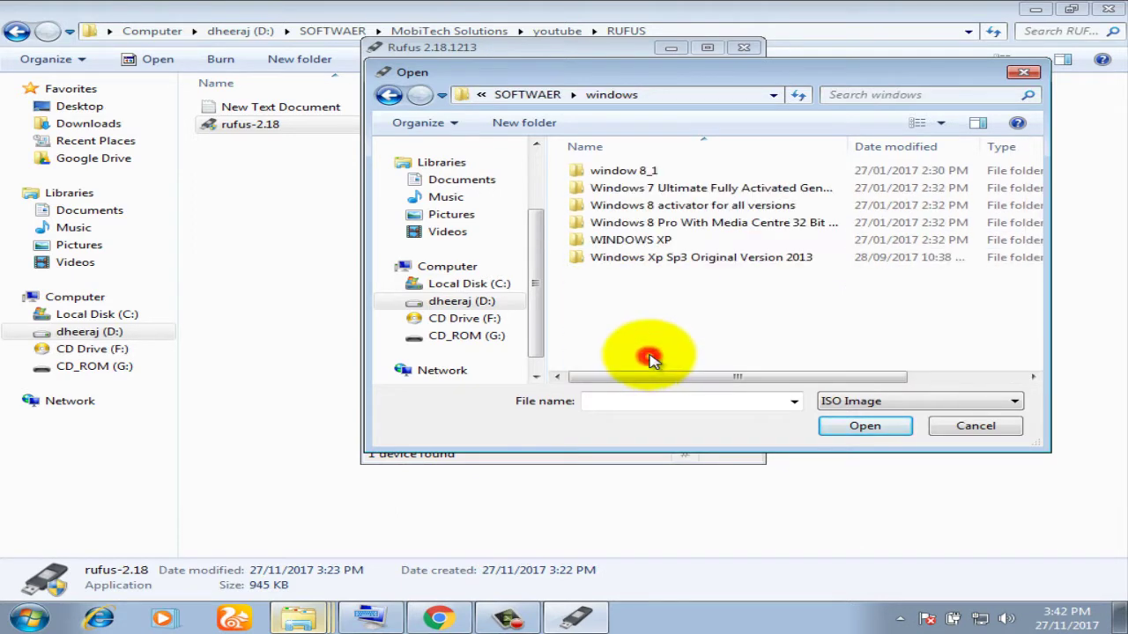
Load the Windows 7 Ultimate ISO image from the Windows 7 Ultimate subfolder of the Windows 7 Ultimate Fully Activated folder.
double_click(636, 189)
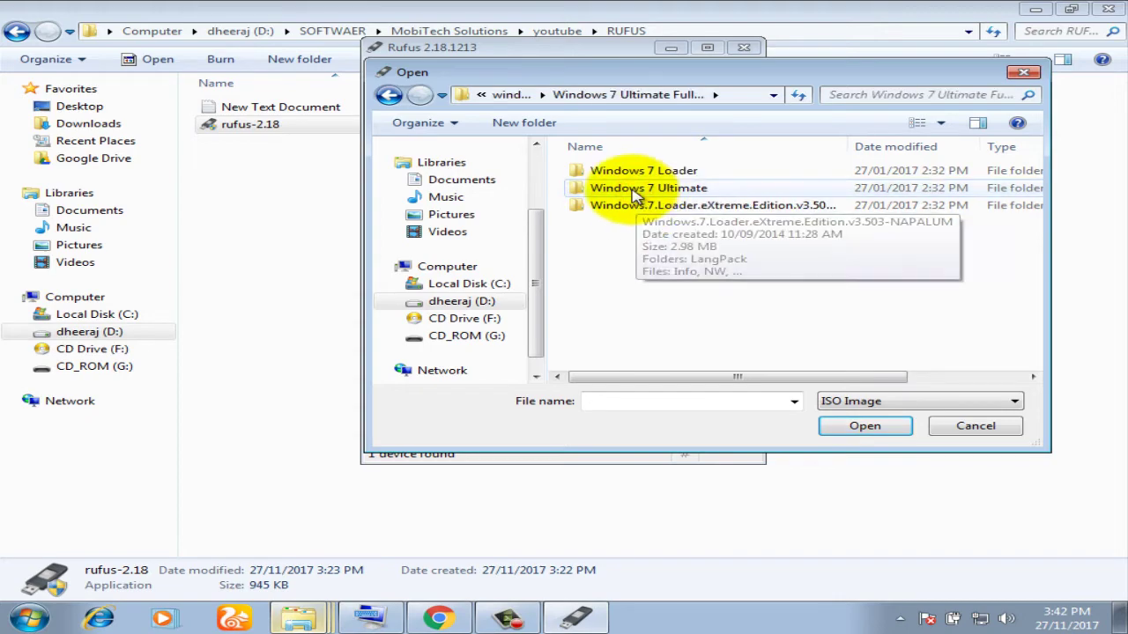
click(644, 192)
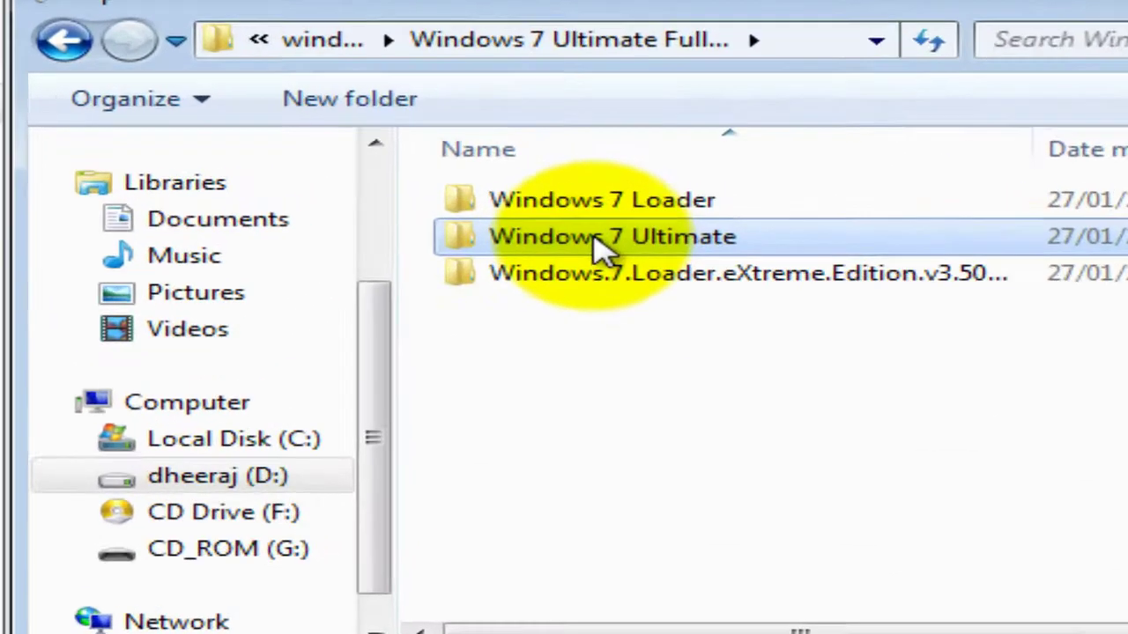
double_click(642, 193)
click(537, 262)
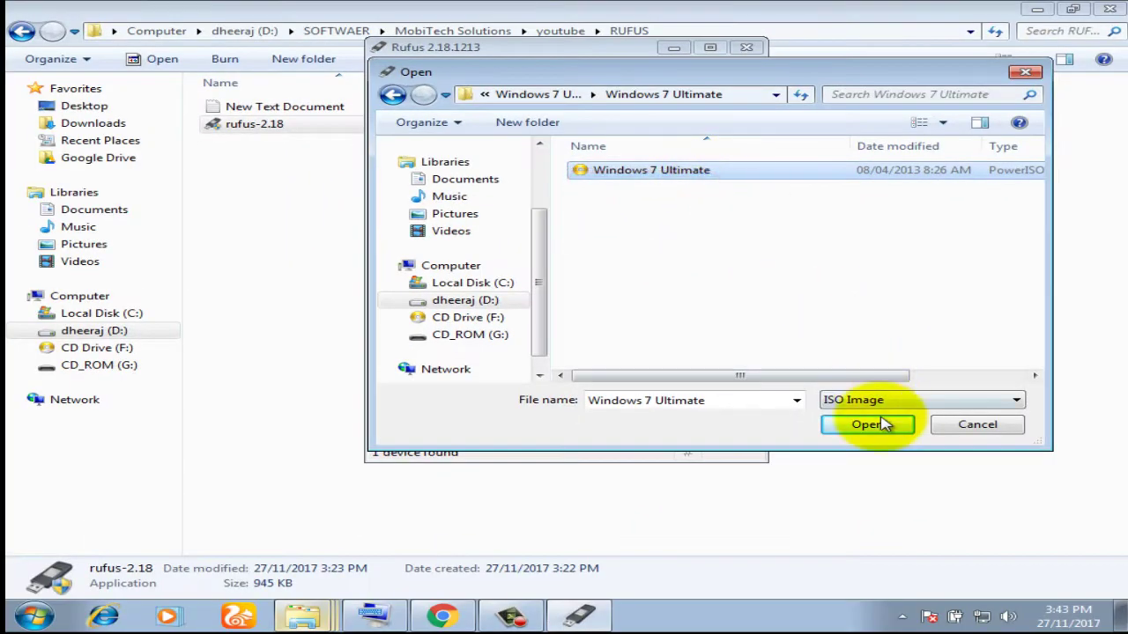
click(881, 426)
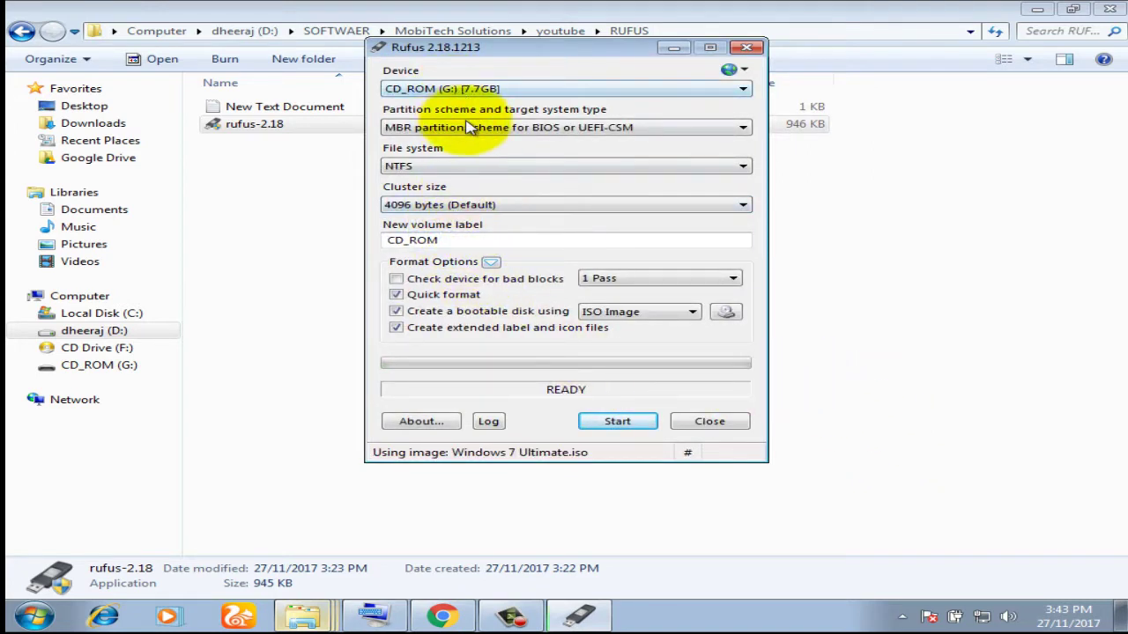
Check that CD_ROM (G:) is the target device, then start creating the bootable drive and accept the erasure of its data.
click(543, 85)
click(543, 85)
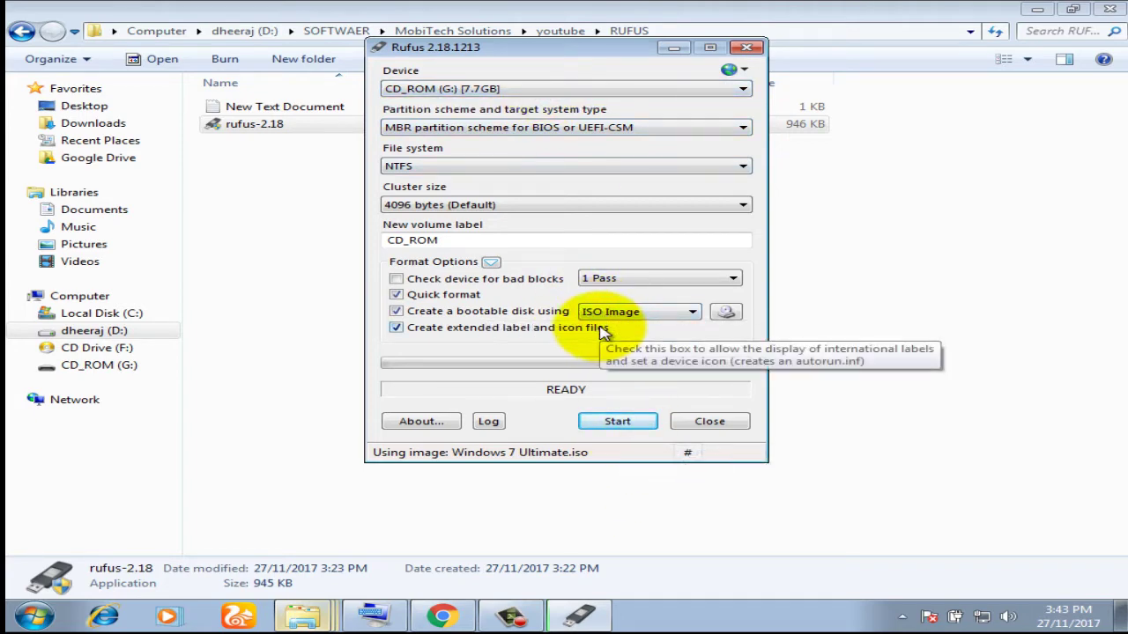
click(618, 423)
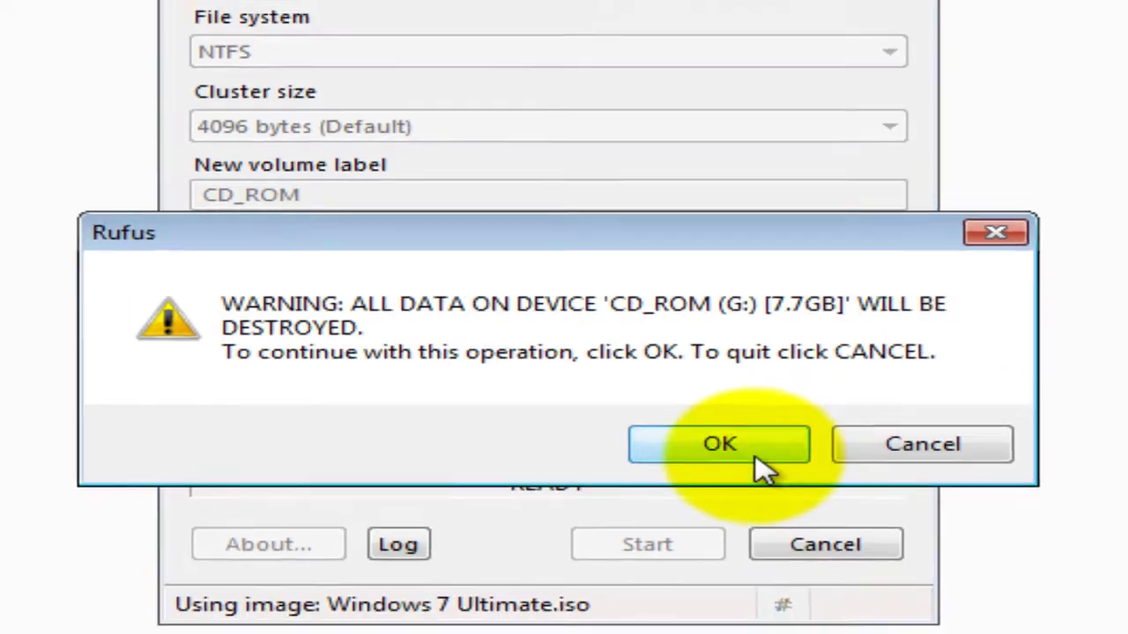
click(760, 464)
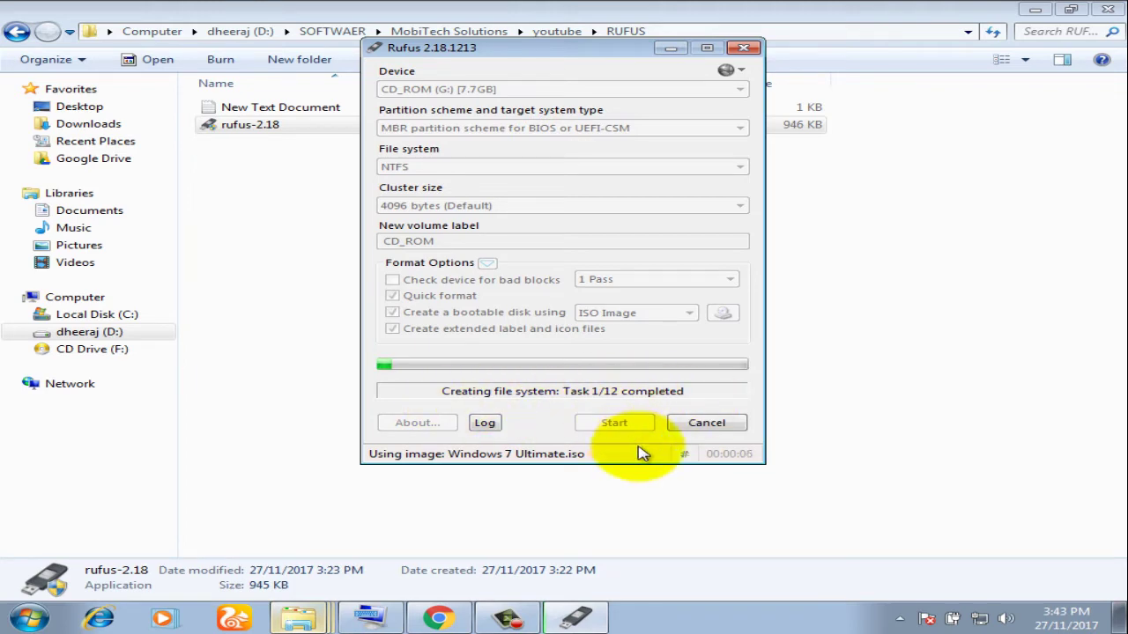
Minimize the open RUFUS and Computer folder windows, move the Rufus window slightly lower on the desktop, and refresh the desktop.
click(667, 488)
right_click(666, 487)
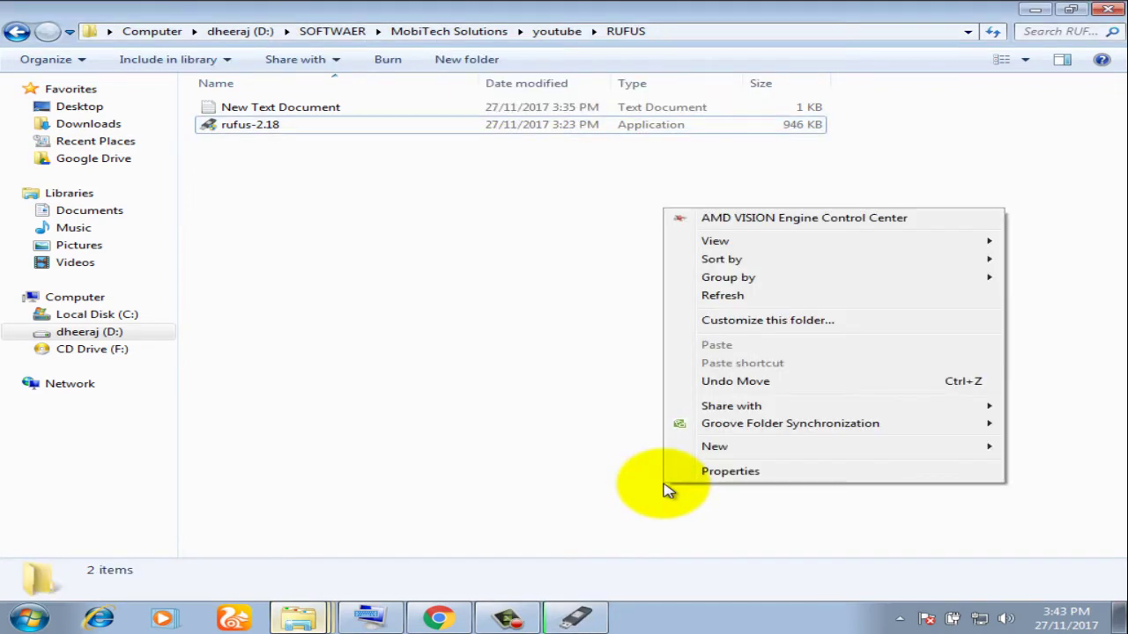
click(571, 624)
click(800, 352)
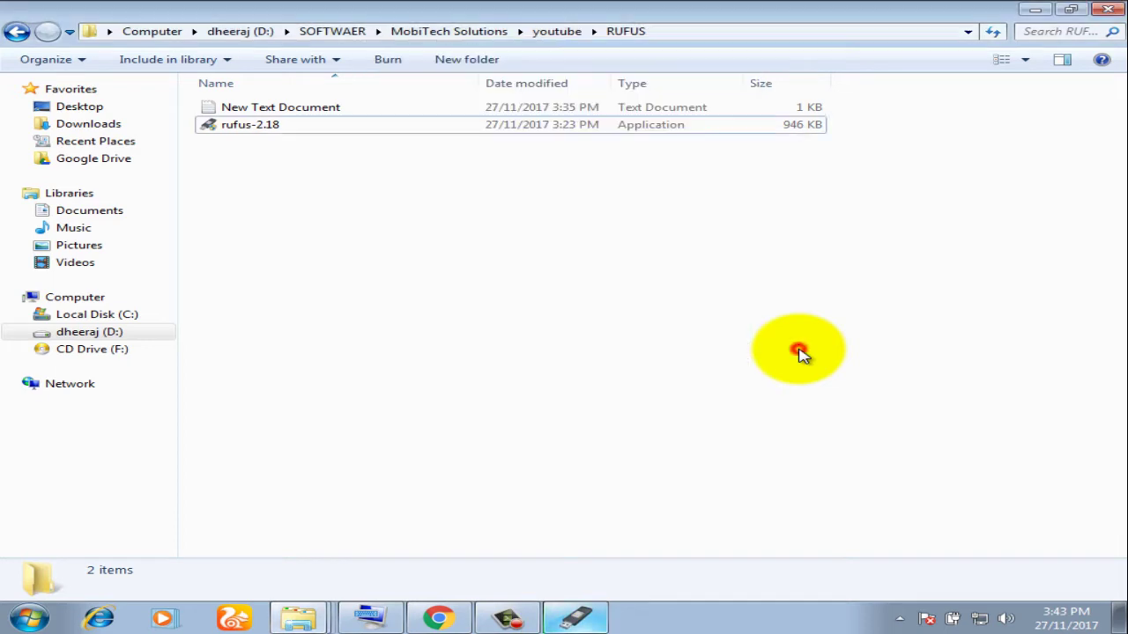
click(1035, 9)
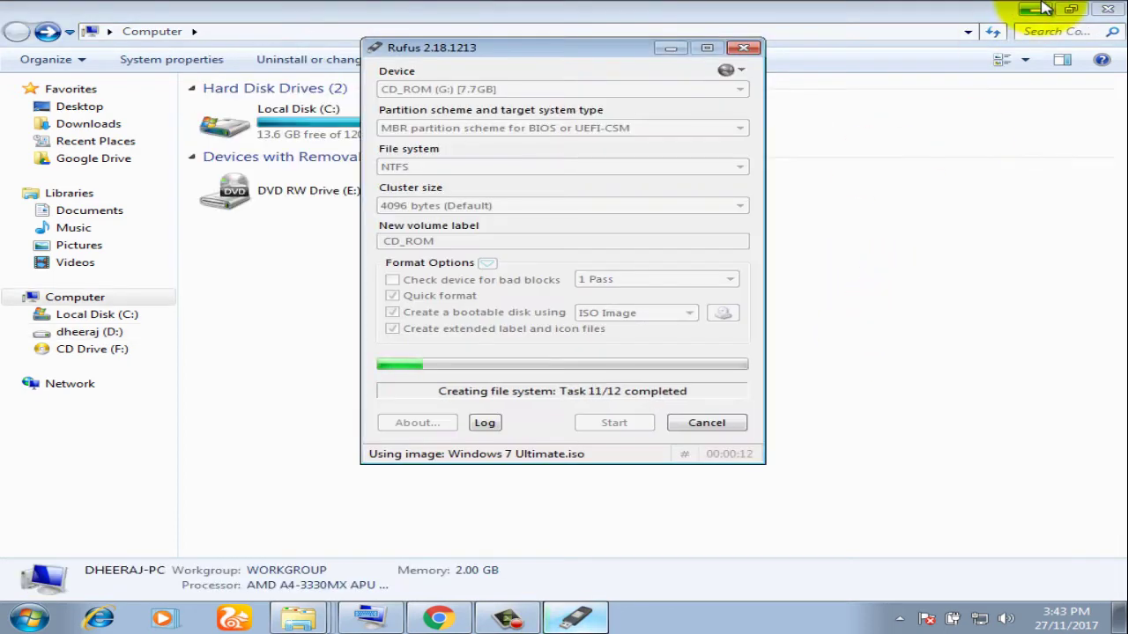
click(1035, 9)
drag(611, 54, 611, 88)
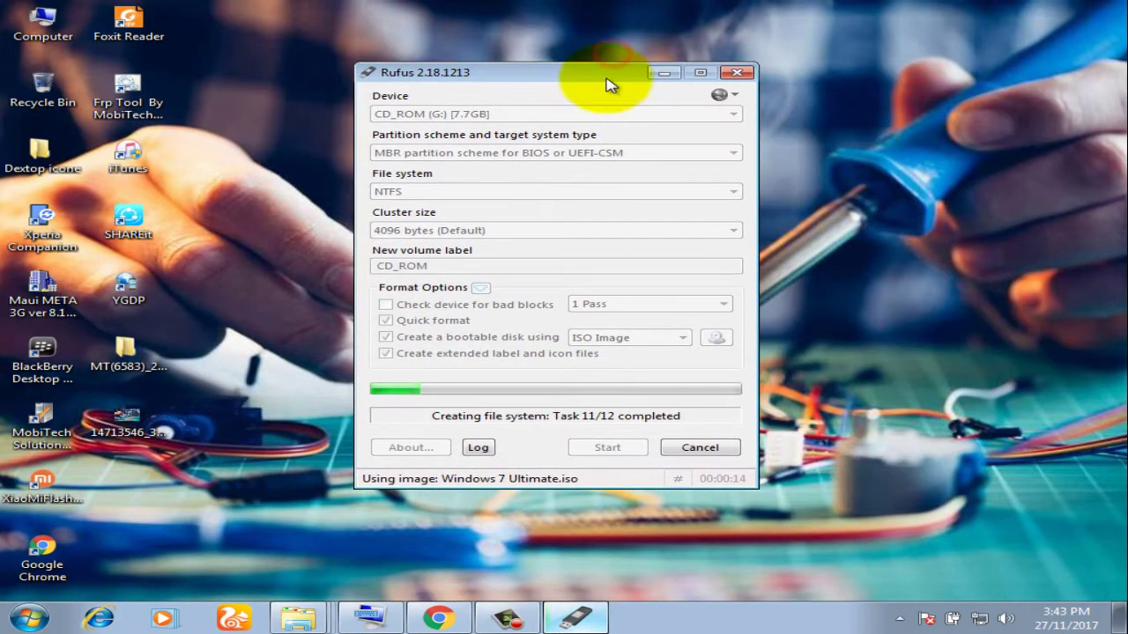
right_click(787, 338)
click(844, 407)
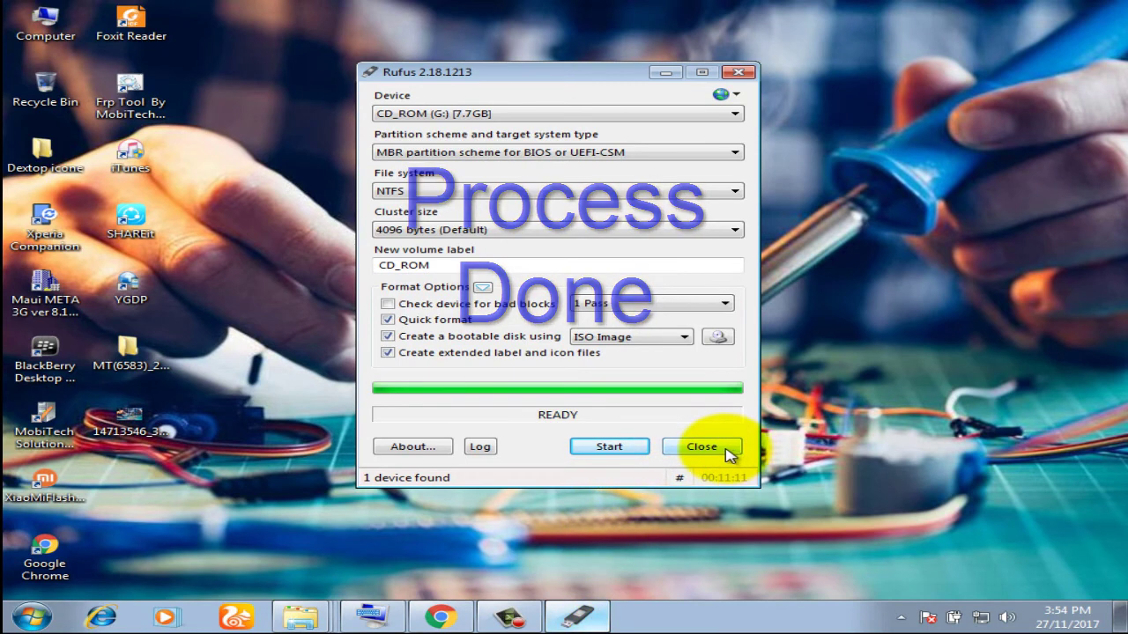
Restore the Computer window and refresh it to check the CD_ROM (G:) drive, then return to Rufus and close it.
right_click(300, 617)
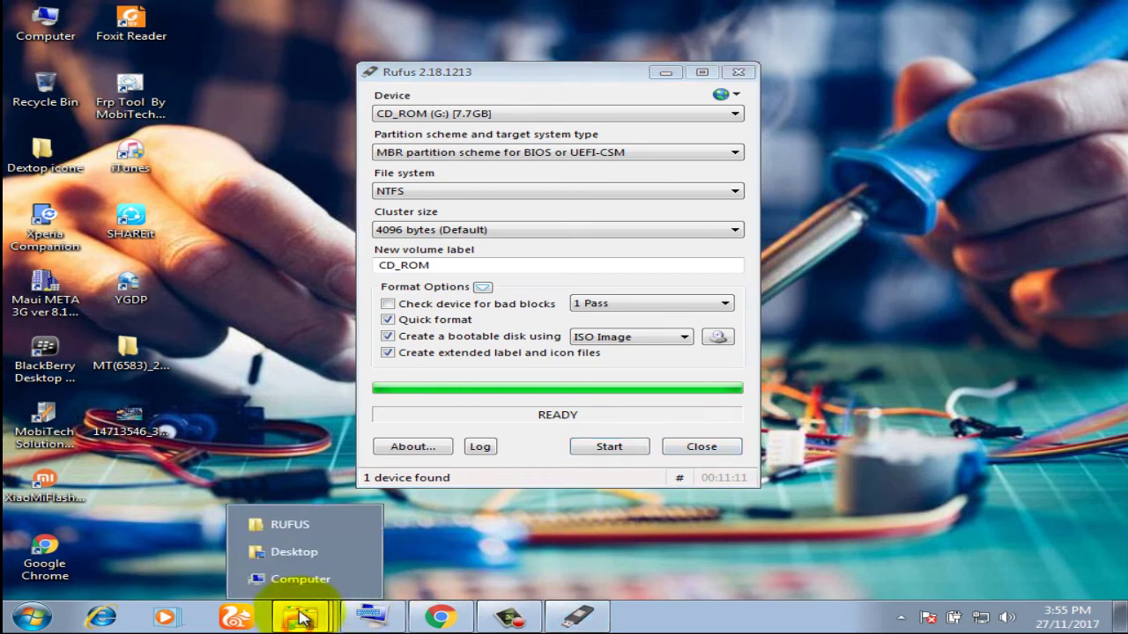
click(297, 587)
right_click(599, 421)
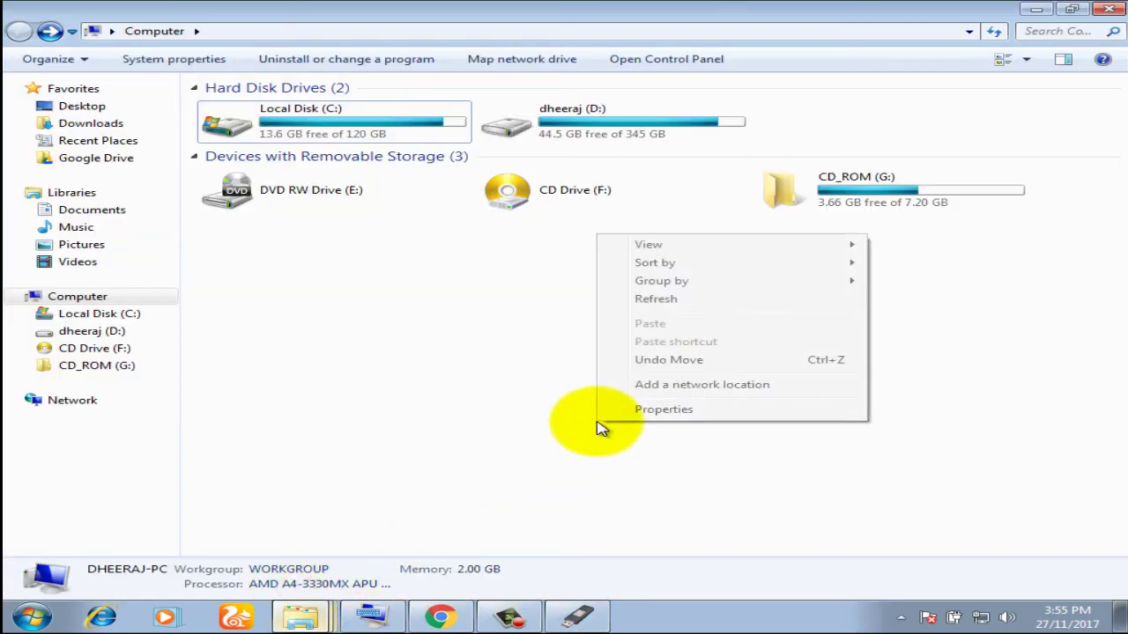
click(656, 299)
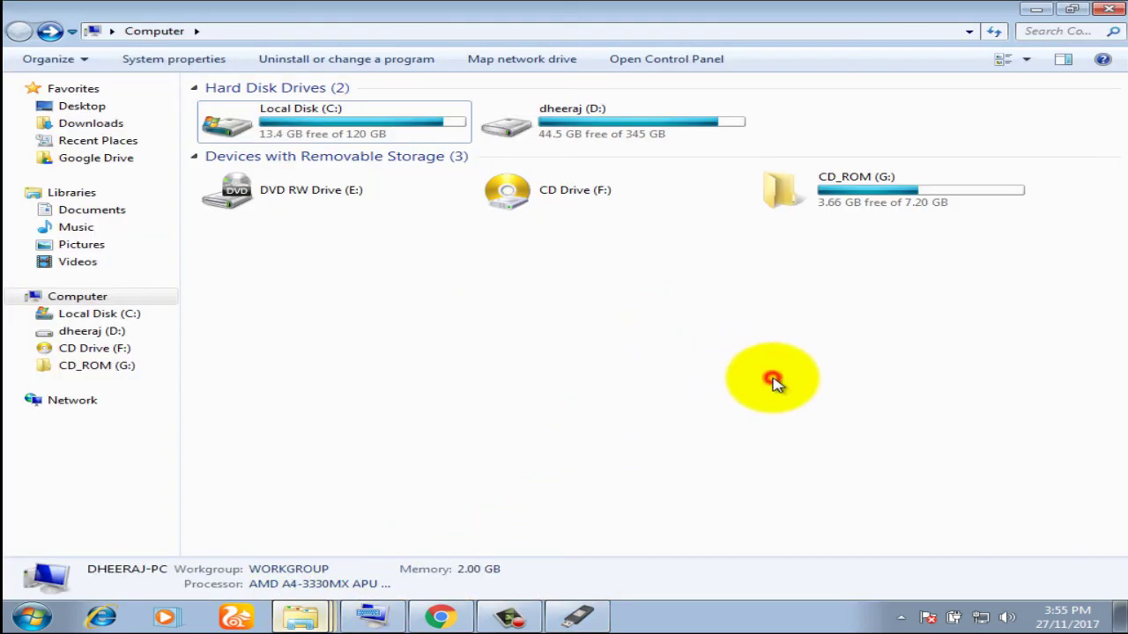
click(586, 617)
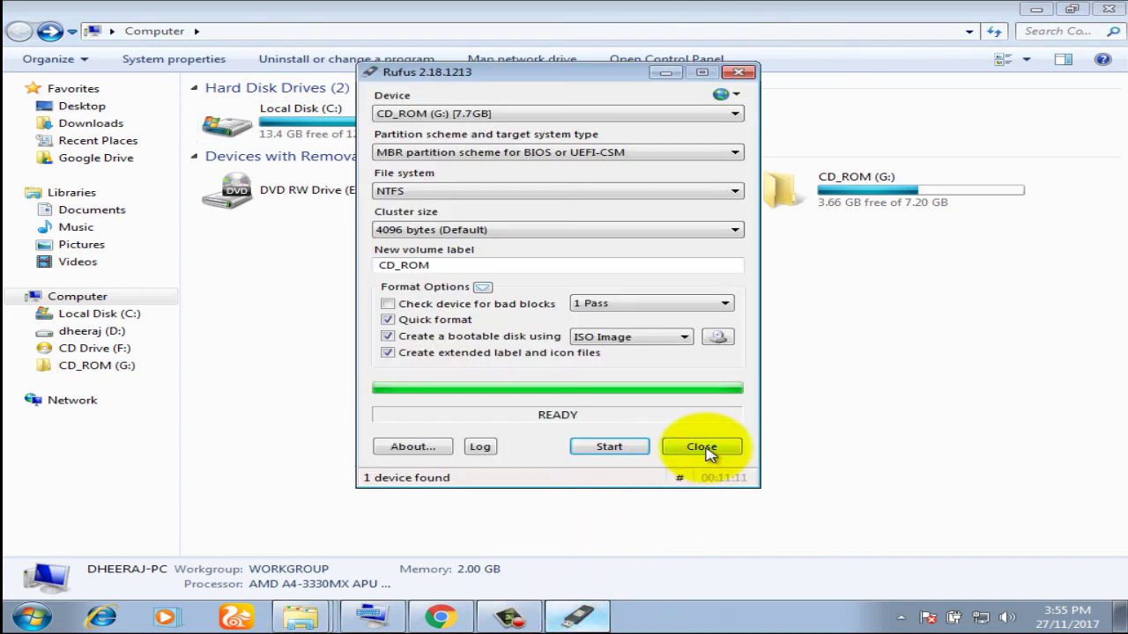
click(694, 449)
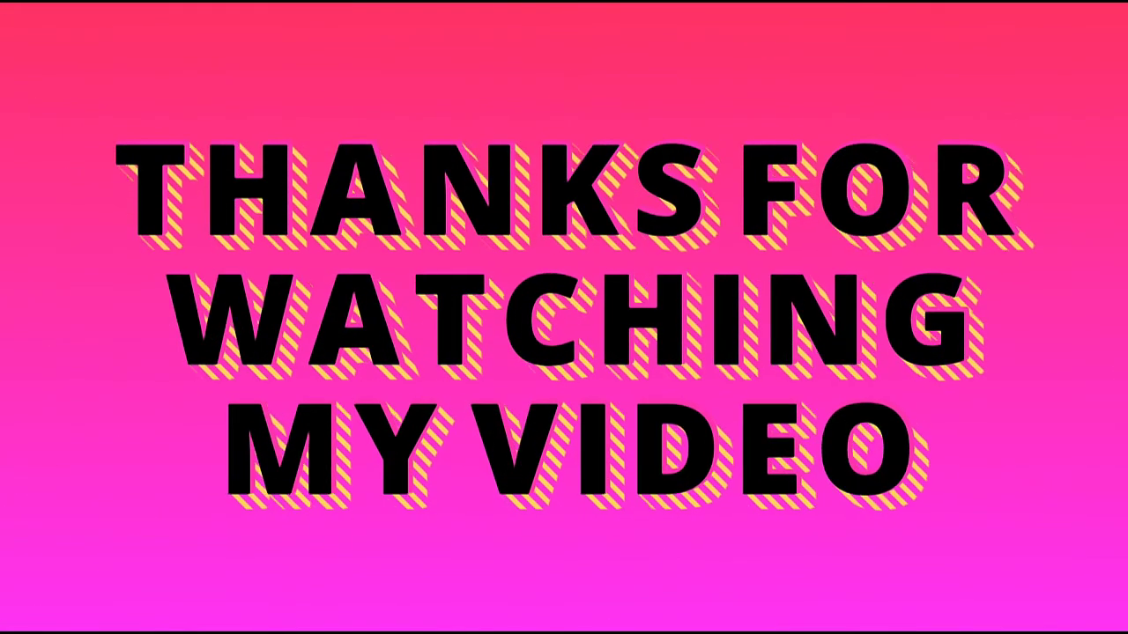